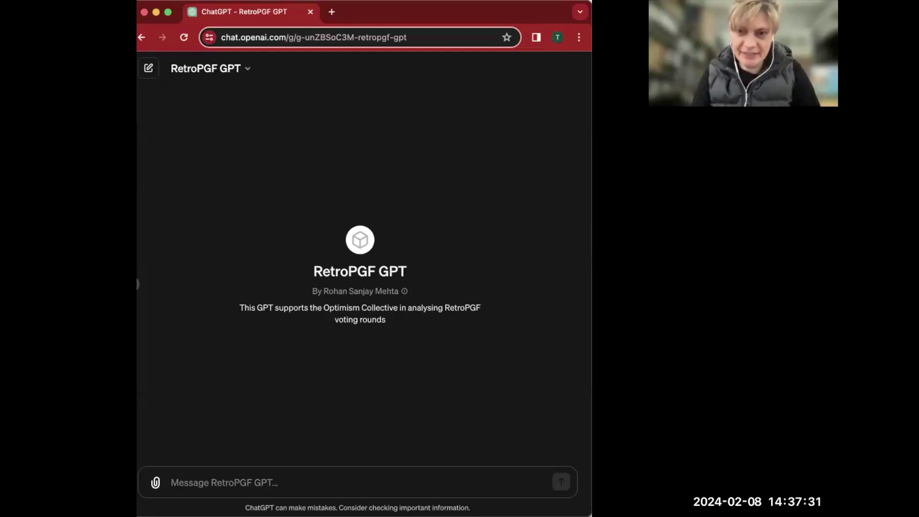
Ask RetroPGF GPT "What data do you have access to?".
{"action": "type", "text": "What data do you have access to?"}
{"action": "key", "text": "Return"}
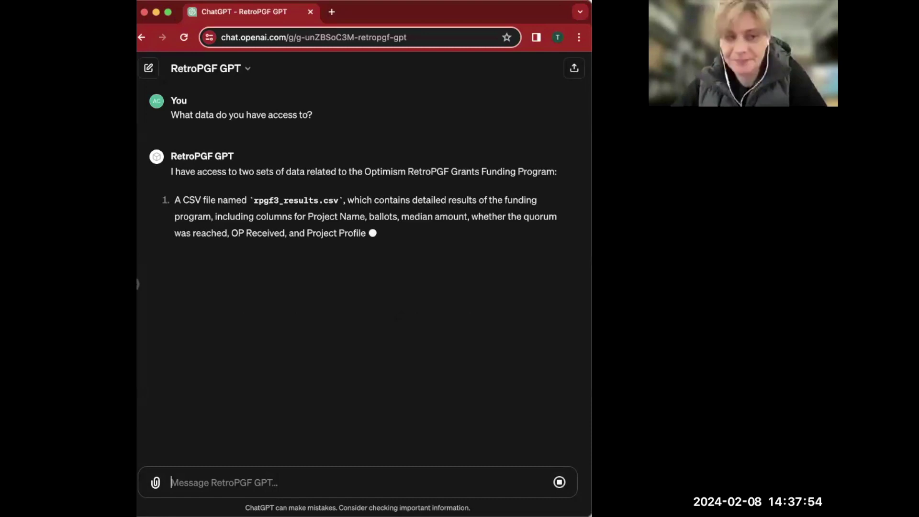
Examine the data files named in the answer, including the results file's columns and the two sheets of the votes workbook.
{"action": "double_click", "coordinate": [296, 201]}
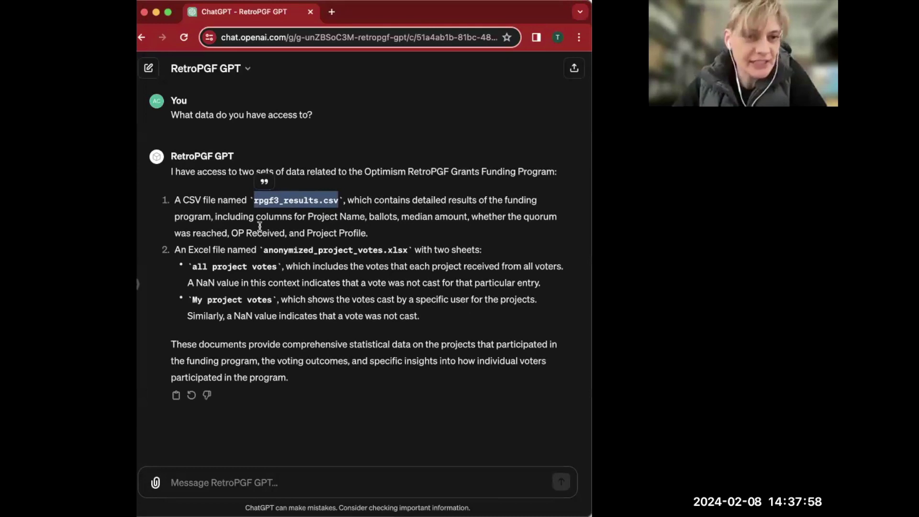
{"action": "left_click_drag", "start_coordinate": [257, 218], "coordinate": [367, 233]}
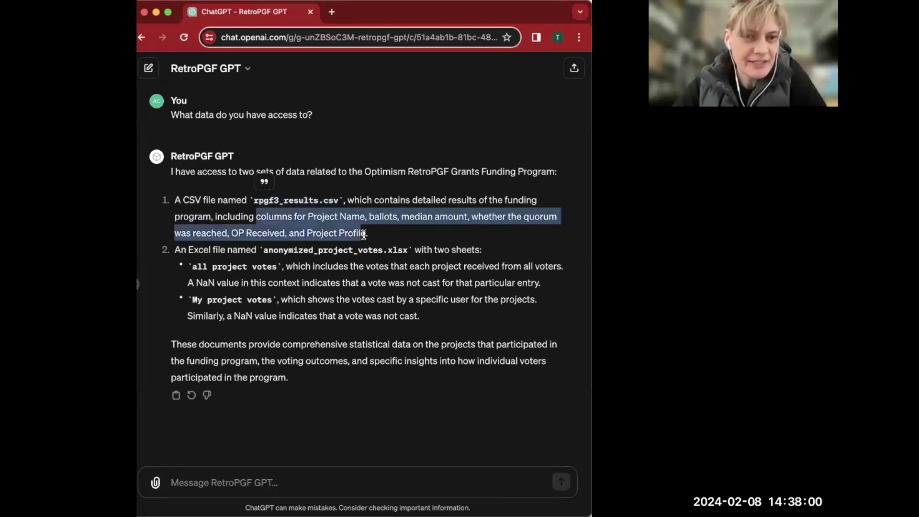
{"action": "left_click", "coordinate": [223, 252]}
{"action": "left_click_drag", "start_coordinate": [408, 251], "coordinate": [265, 253]}
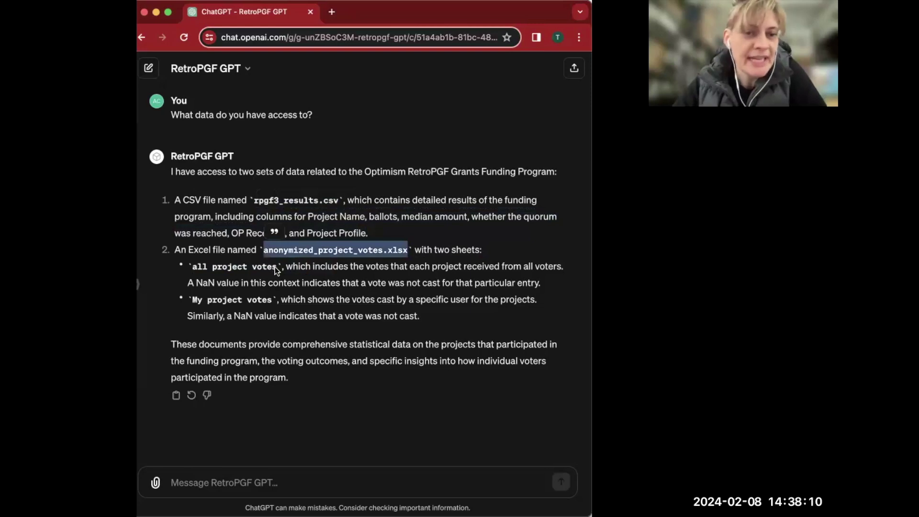
{"action": "left_click_drag", "start_coordinate": [277, 266], "coordinate": [192, 267]}
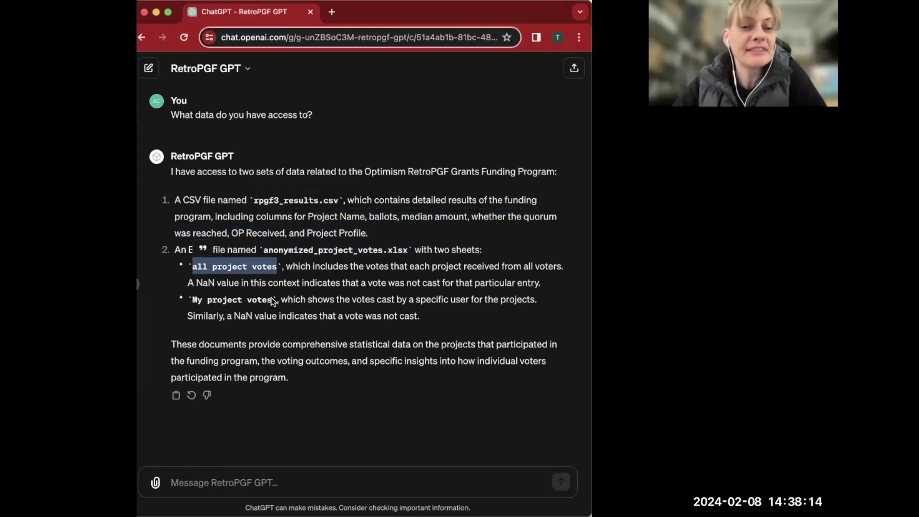
{"action": "left_click_drag", "start_coordinate": [194, 299], "coordinate": [273, 300]}
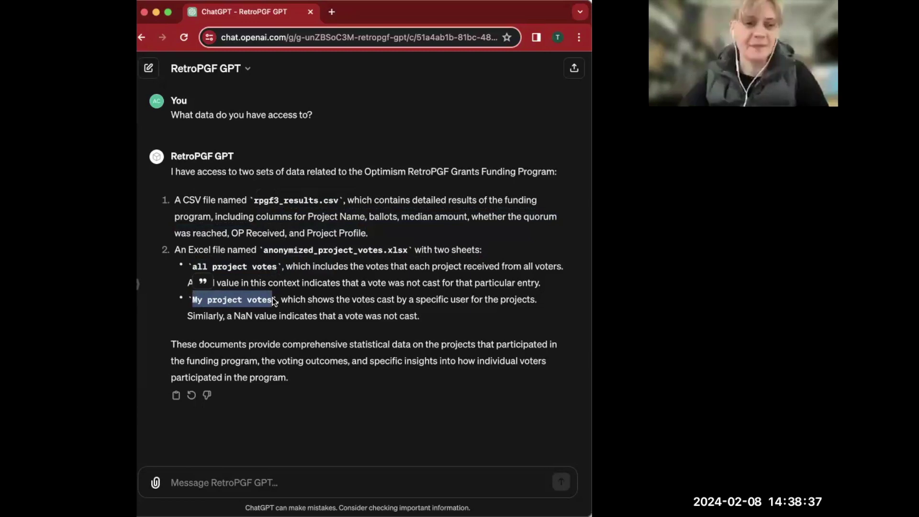
{"action": "left_click", "coordinate": [350, 405]}
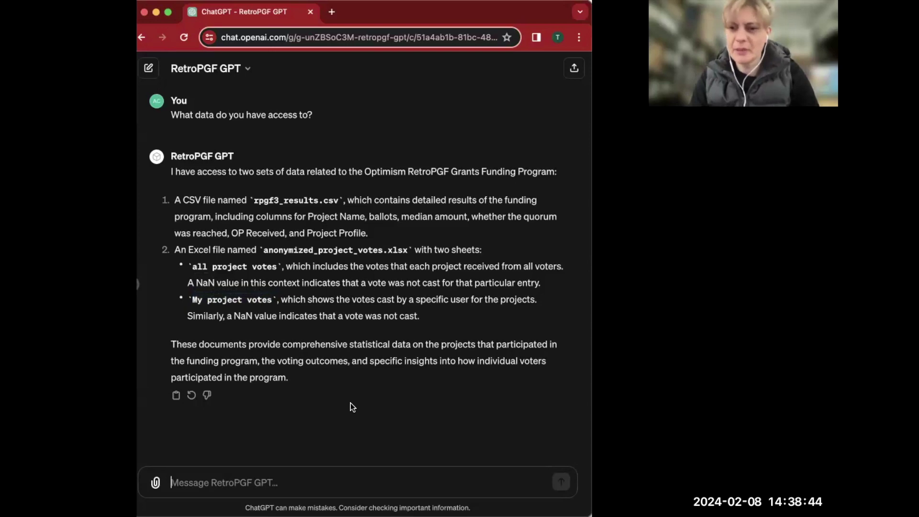
Ask "How many projects took part overall, and how many projects received funding?".
{"action": "type", "text": "How"}
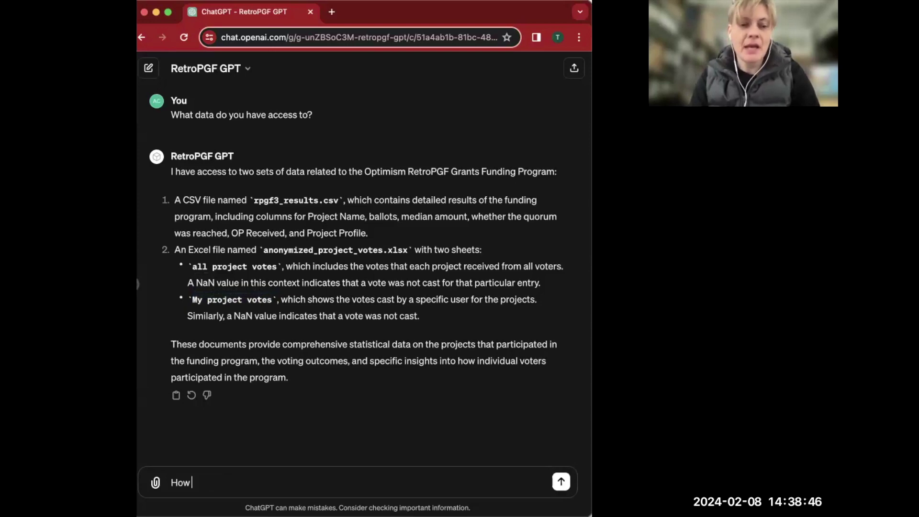
{"action": "type", "text": " many proje"}
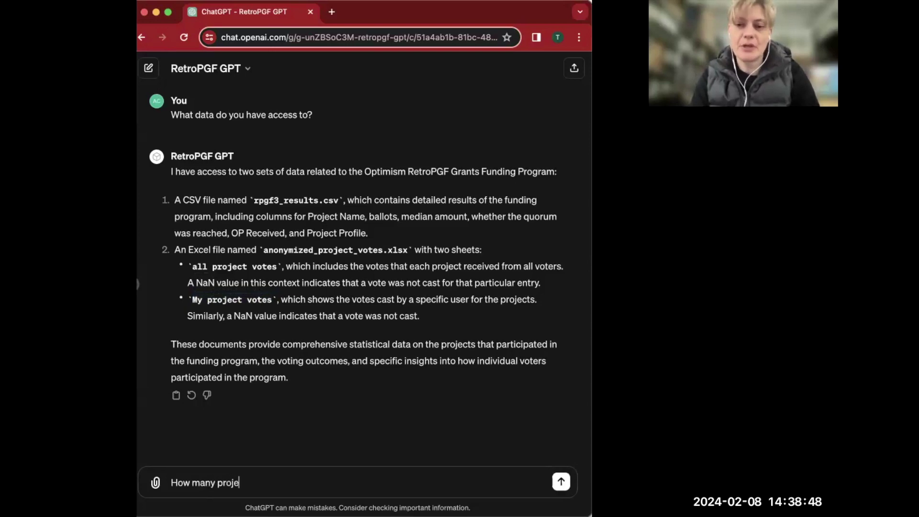
{"action": "type", "text": "cts took pa"}
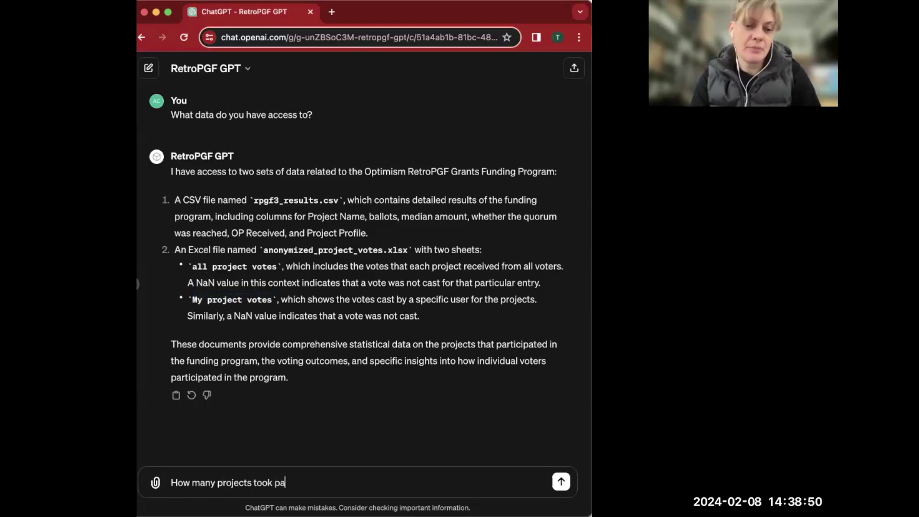
{"action": "type", "text": "rt overall, "}
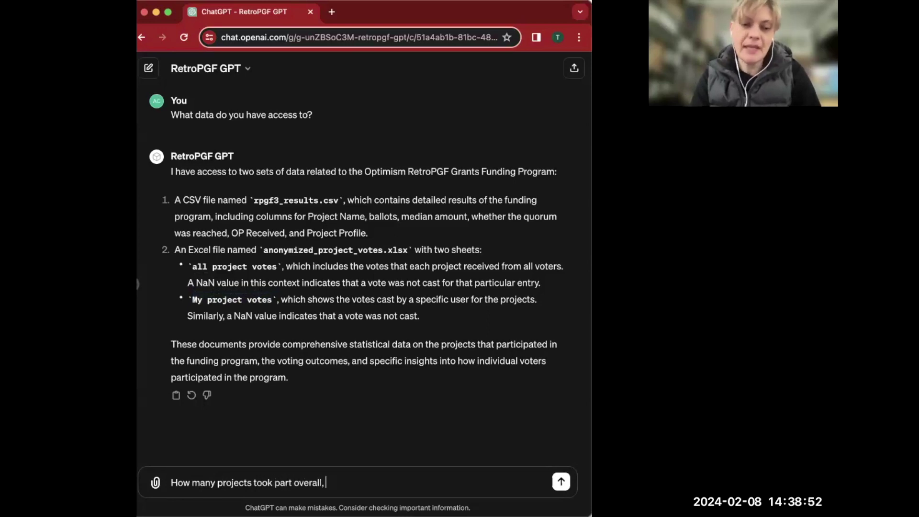
{"action": "type", "text": "and how many p"}
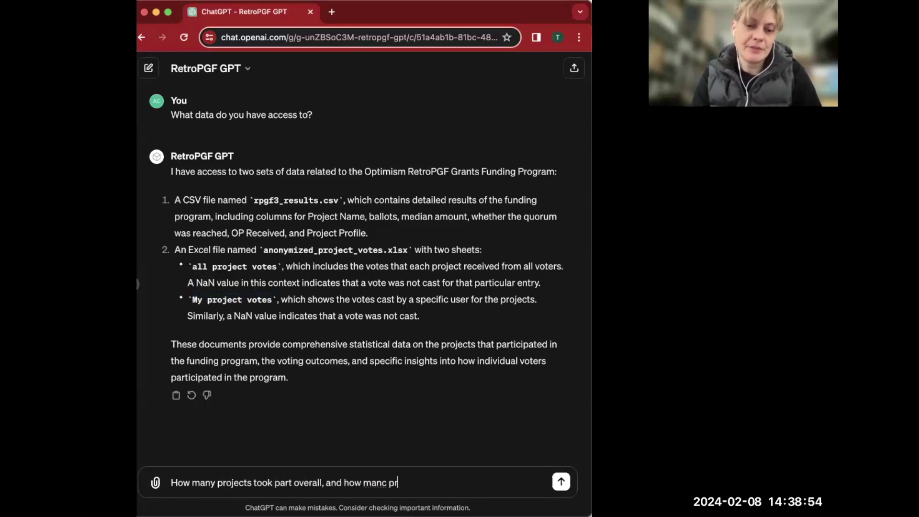
{"action": "type", "text": "roject"}
{"action": "key", "text": "BackSpace"}
{"action": "key", "text": "BackSpace"}
{"action": "type", "text": "t"}
{"action": "key", "text": "BackSpace"}
{"action": "type", "text": "cts"}
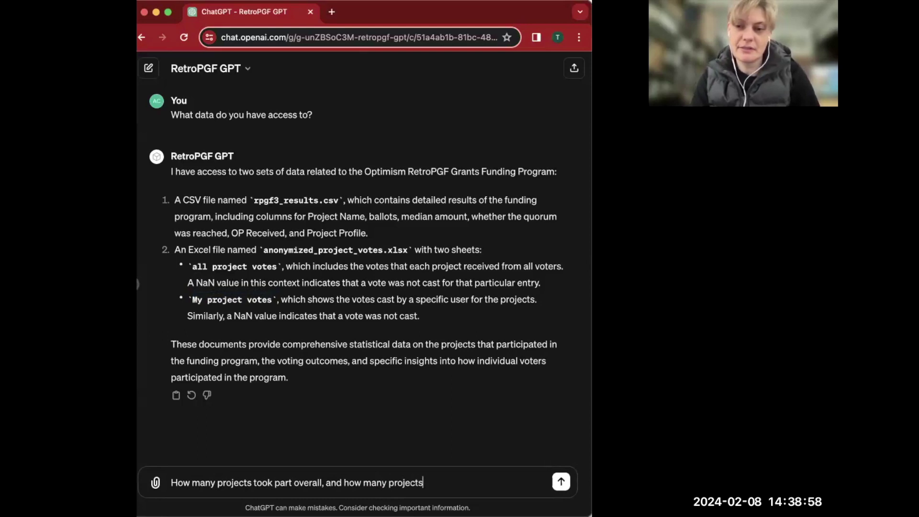
{"action": "type", "text": " recei"}
{"action": "key", "text": "BackSpace"}
{"action": "type", "text": "eived funding?"}
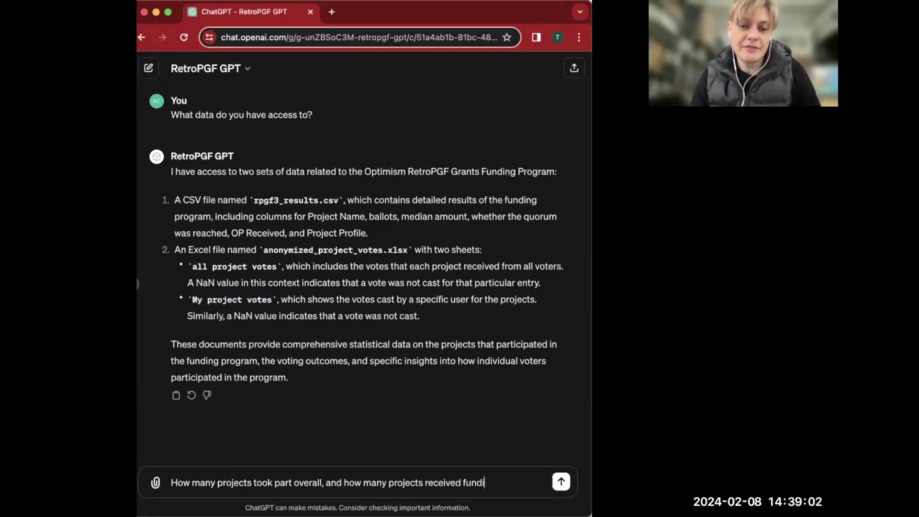
{"action": "key", "text": "Return"}
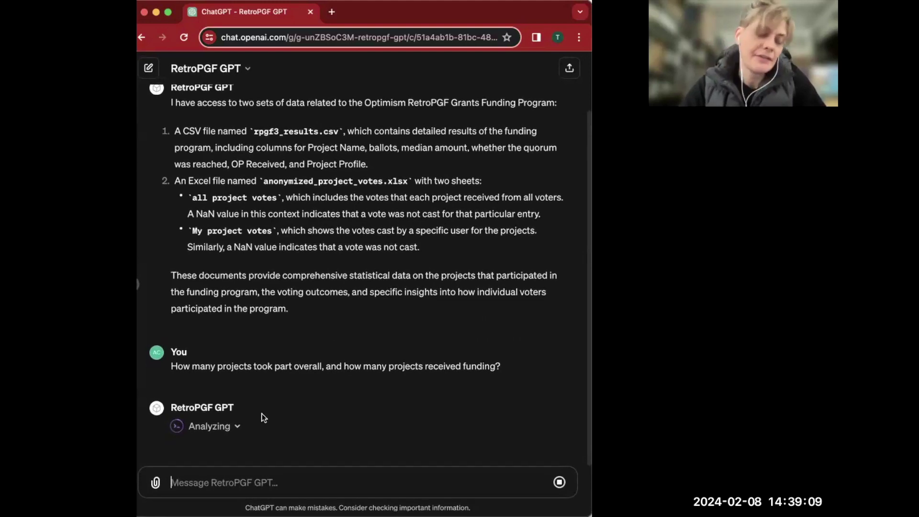
Inspect the Python analysis behind the project-count answer, collapse it, and reread the overall participation part of the question.
{"action": "left_click", "coordinate": [237, 428]}
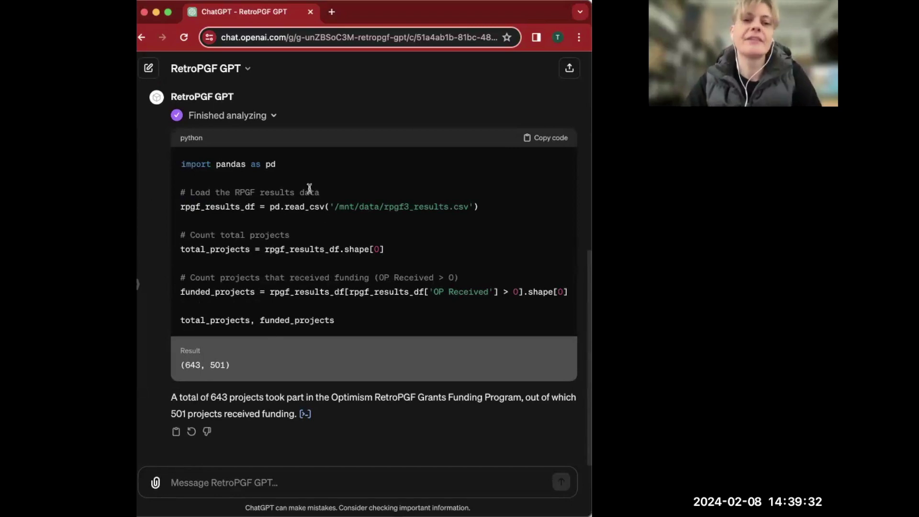
{"action": "left_click", "coordinate": [275, 117]}
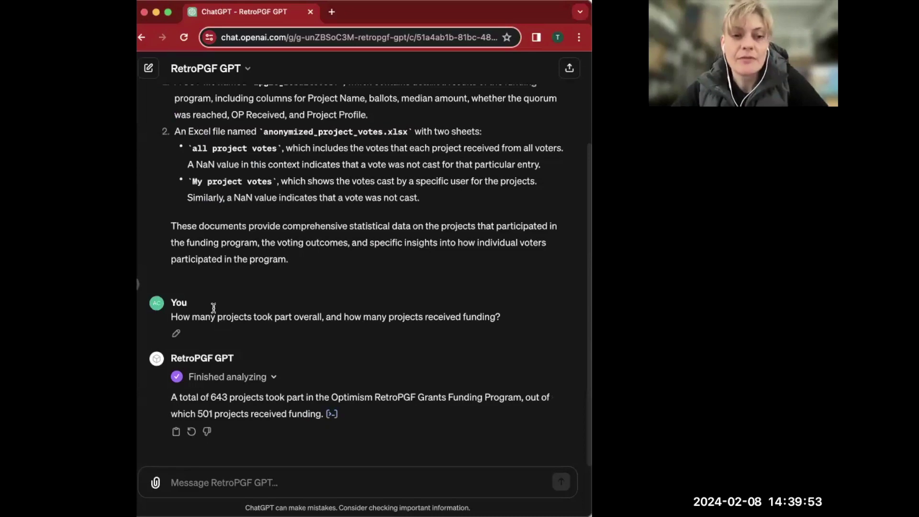
{"action": "left_click_drag", "start_coordinate": [217, 317], "coordinate": [321, 317]}
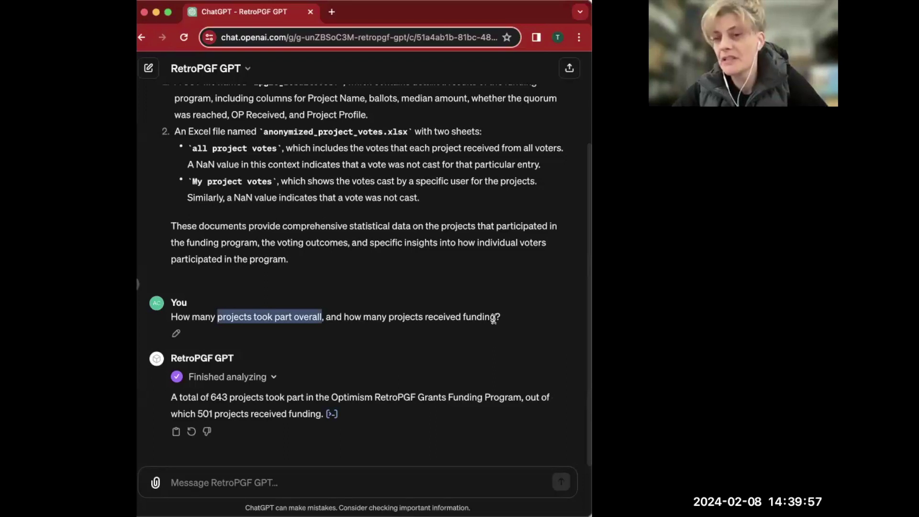
Ask the GPT what projects have received the highest funding.
{"action": "left_click", "coordinate": [342, 489]}
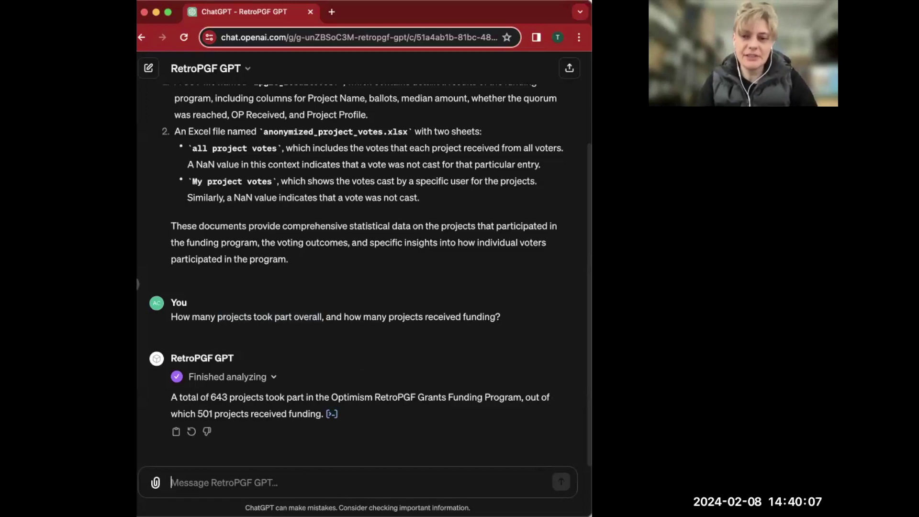
{"action": "type", "text": "What"}
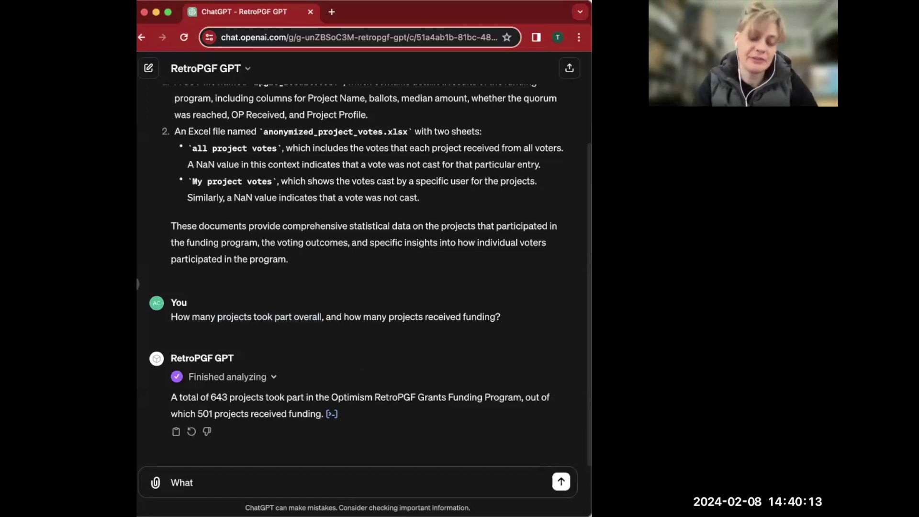
{"action": "type", "text": "projects"}
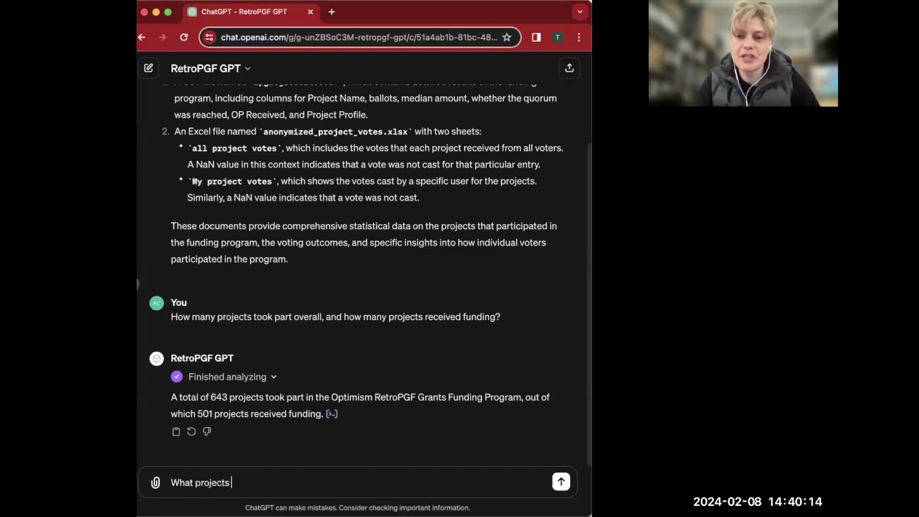
{"action": "type", "text": " have received"}
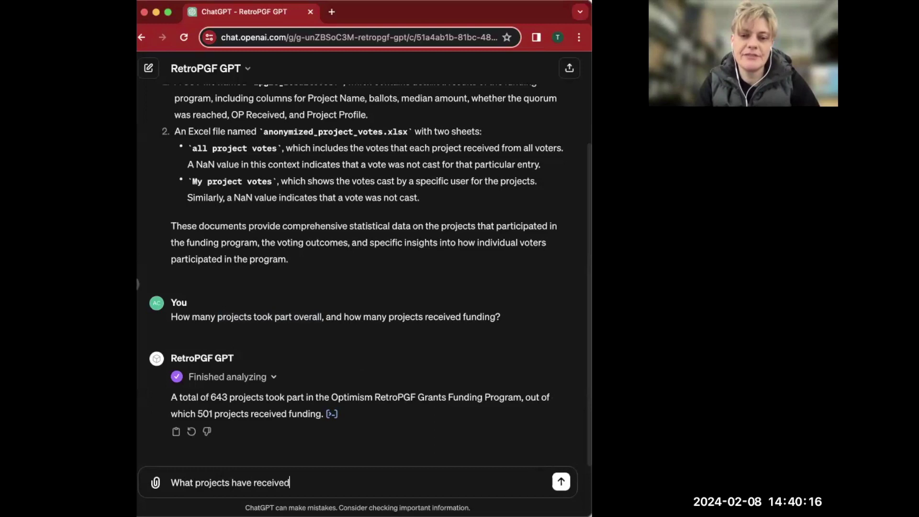
{"action": "type", "text": " the highetst "}
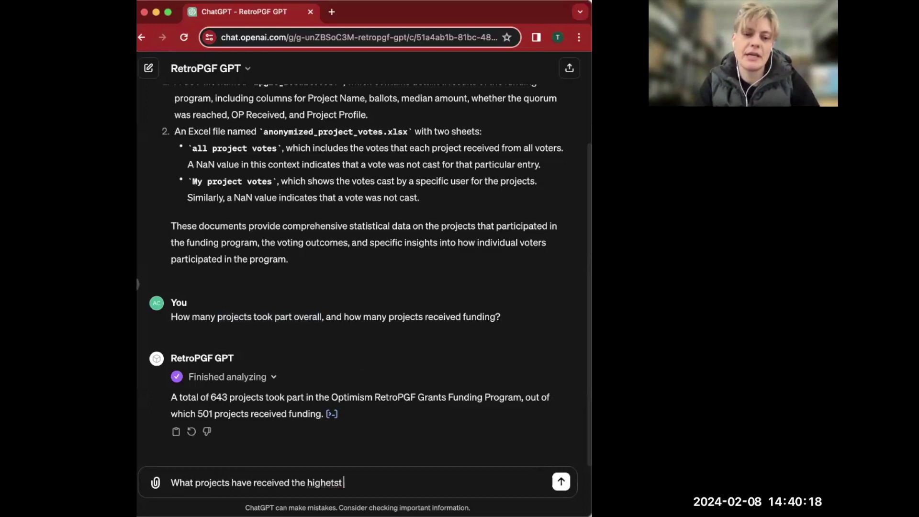
{"action": "type", "text": "funding?"}
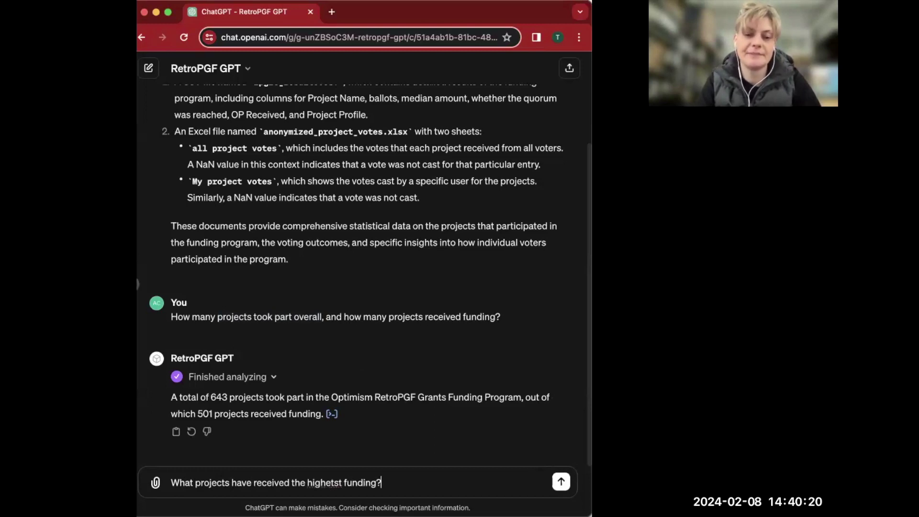
{"action": "key", "text": "Return"}
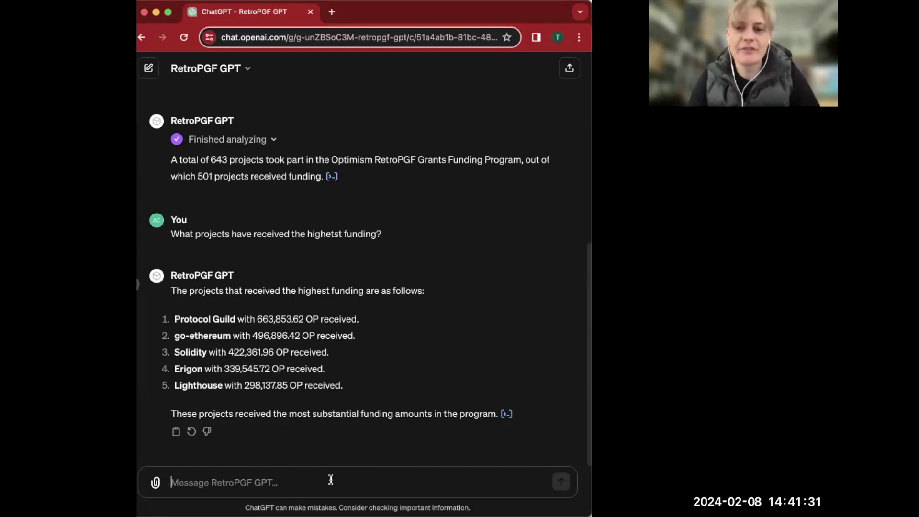
Send the request "Please create a list with the 10 projects that received the highest funding".
{"action": "type", "text": "Please"}
{"action": "type", "text": " craete"}
{"action": "key", "text": "BackSpace"}
{"action": "key", "text": "BackSpace"}
{"action": "key", "text": "BackSpace"}
{"action": "key", "text": "BackSpace"}
{"action": "type", "text": "eate a list"}
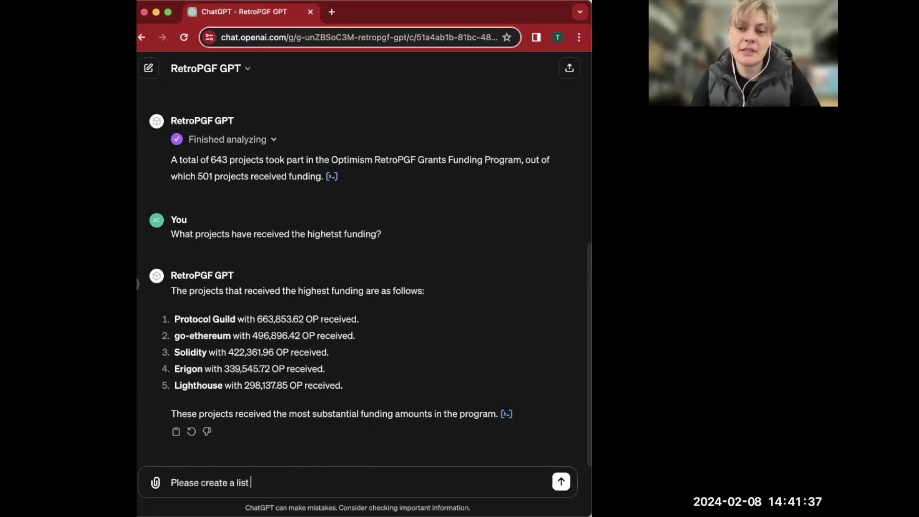
{"action": "type", "text": " with the 10 projects th"}
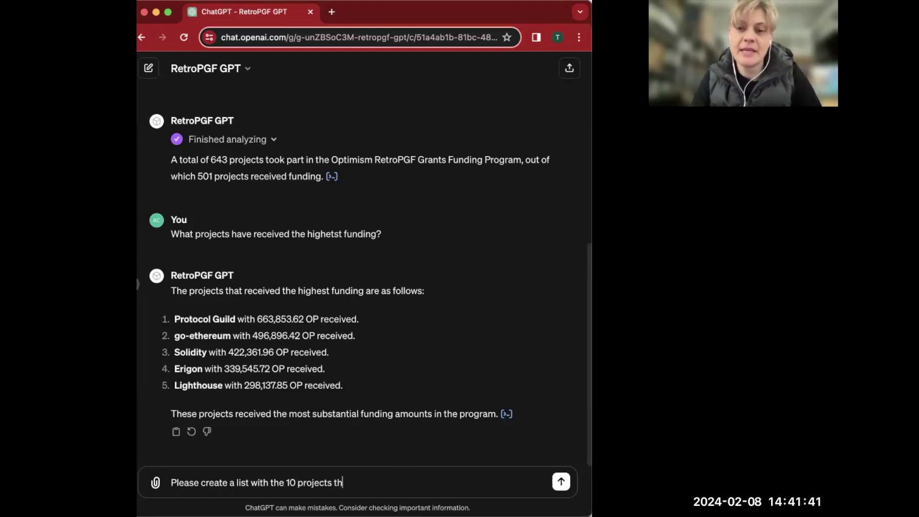
{"action": "type", "text": "at received "}
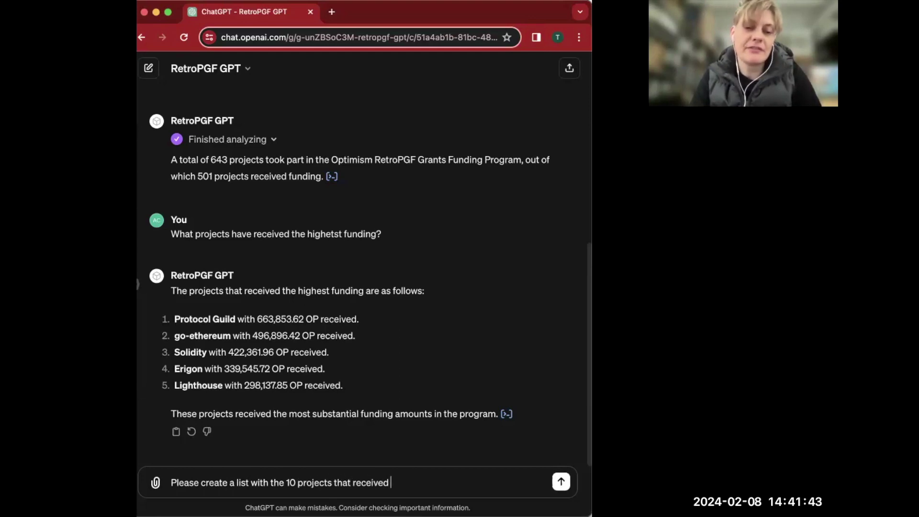
{"action": "type", "text": "the high"}
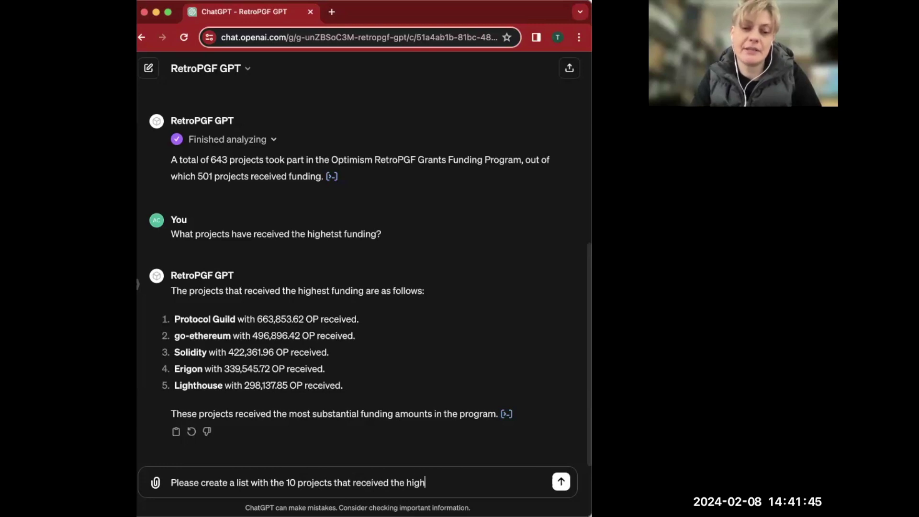
{"action": "type", "text": "est funding"}
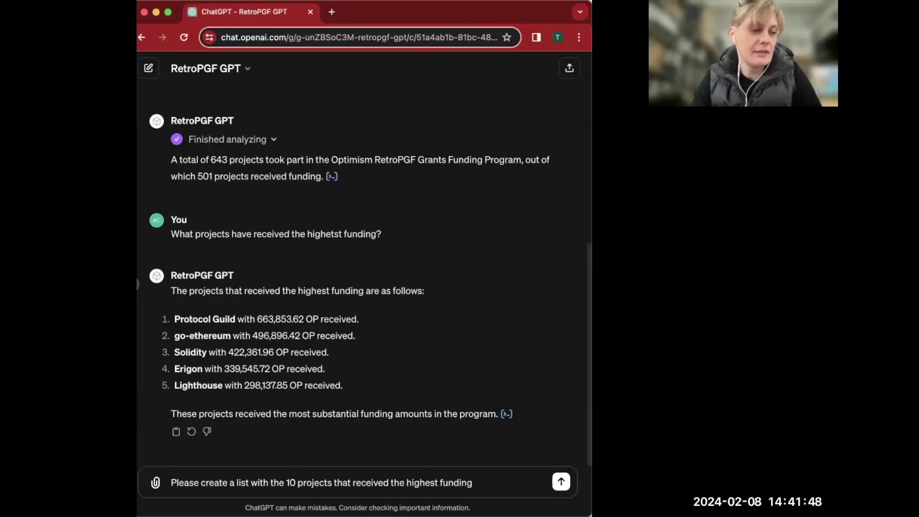
{"action": "key", "text": "Return"}
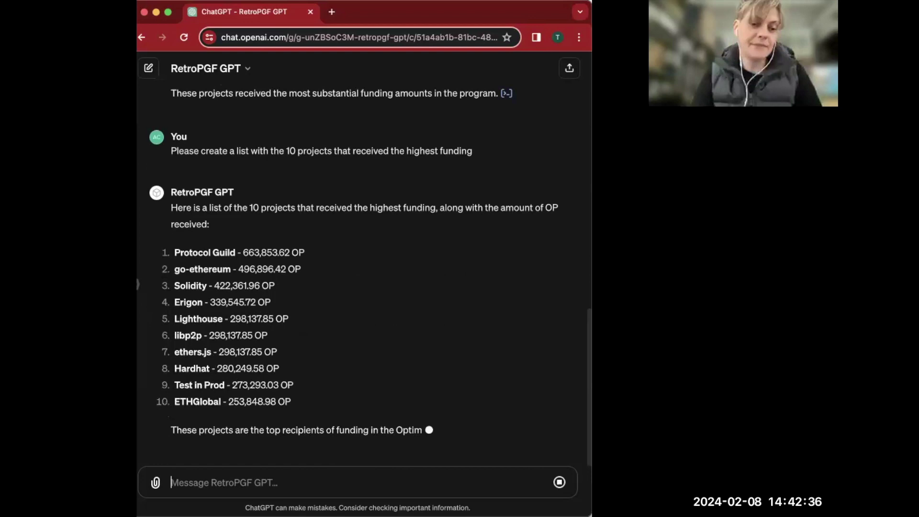
Send the request "Take these projects and give me the median for all these projects.".
{"action": "type", "text": "Take these proj"}
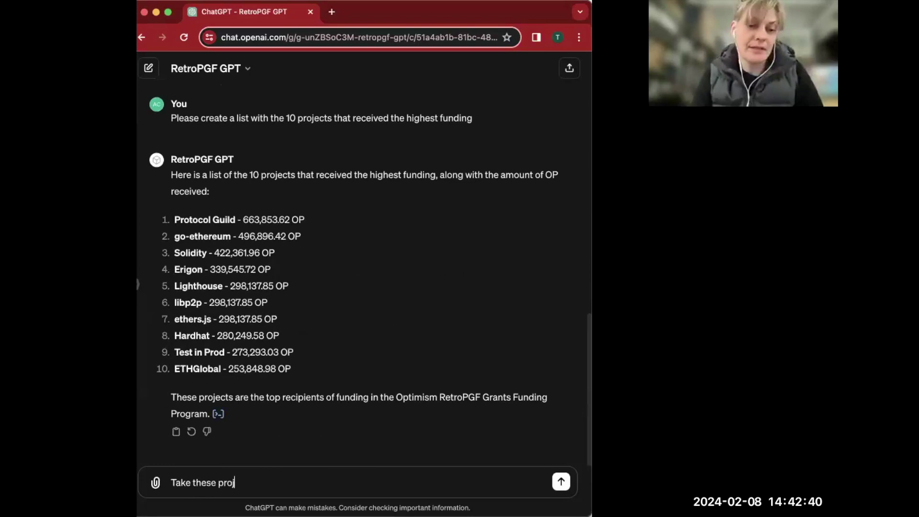
{"action": "type", "text": "ects and"}
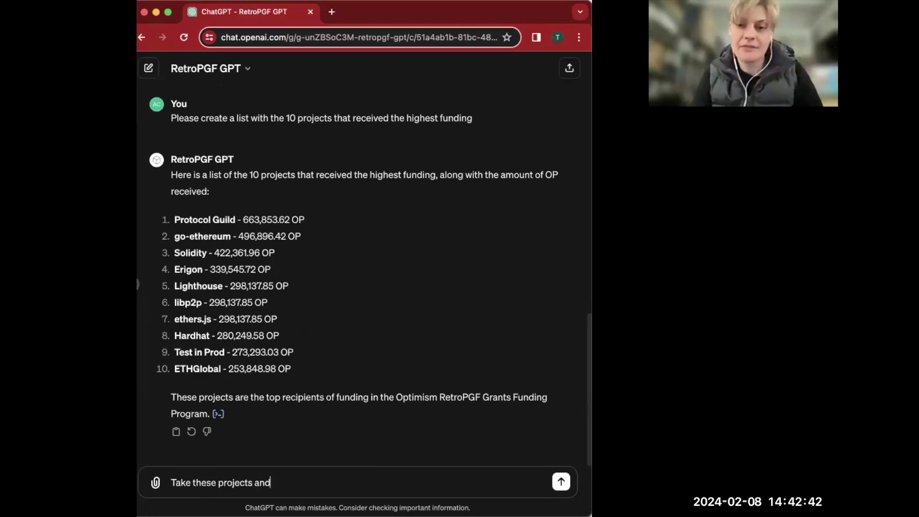
{"action": "type", "text": " give me the median"}
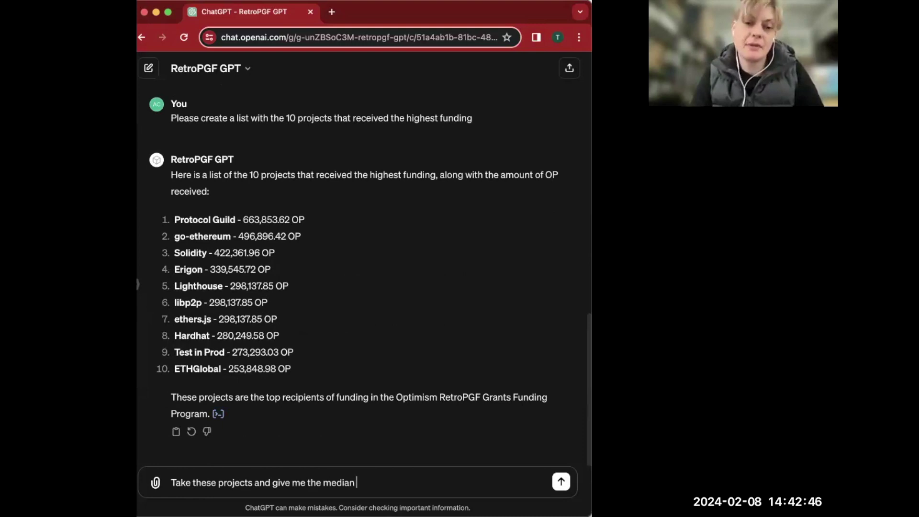
{"action": "type", "text": " for all these"}
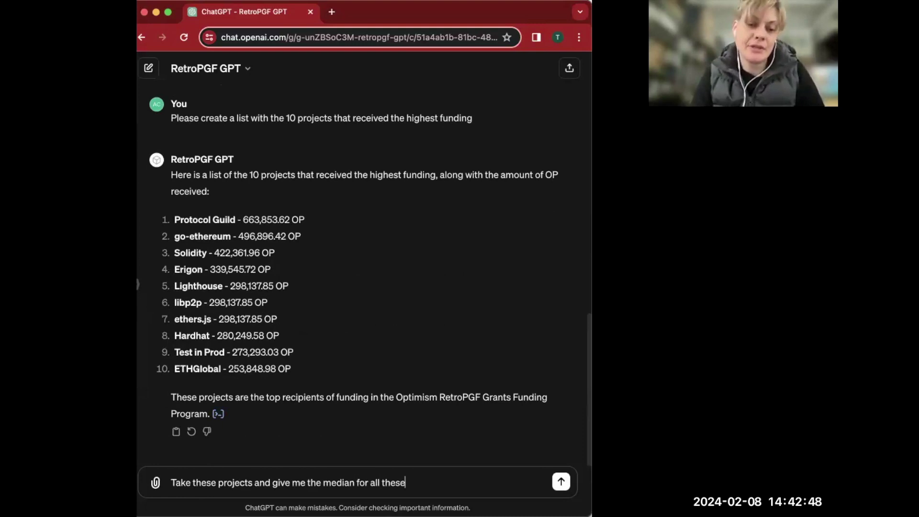
{"action": "type", "text": " projects."}
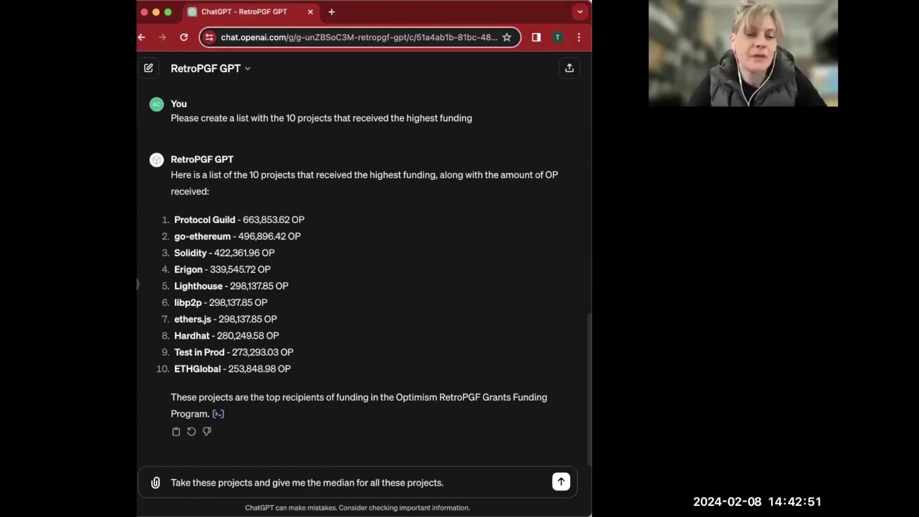
{"action": "key", "text": "Return"}
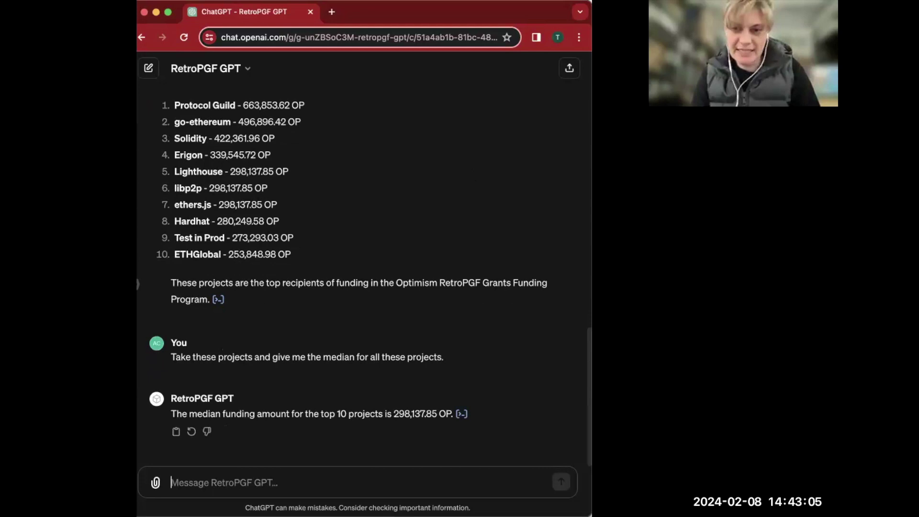
Send the request "Go over our list of 10 projects and find me the median results per project.".
{"action": "type", "text": "Gom"}
{"action": "key", "text": "BackSpace"}
{"action": "key", "text": "BackSpace"}
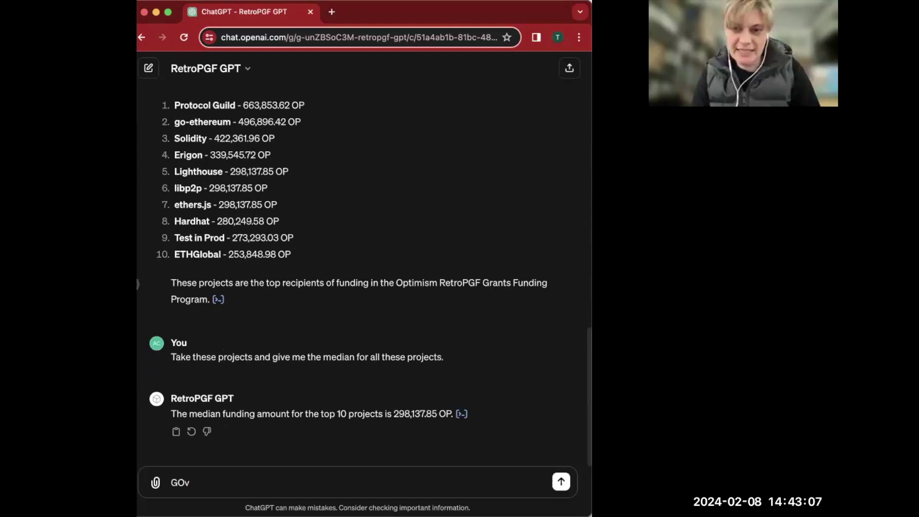
{"action": "type", "text": "o over t"}
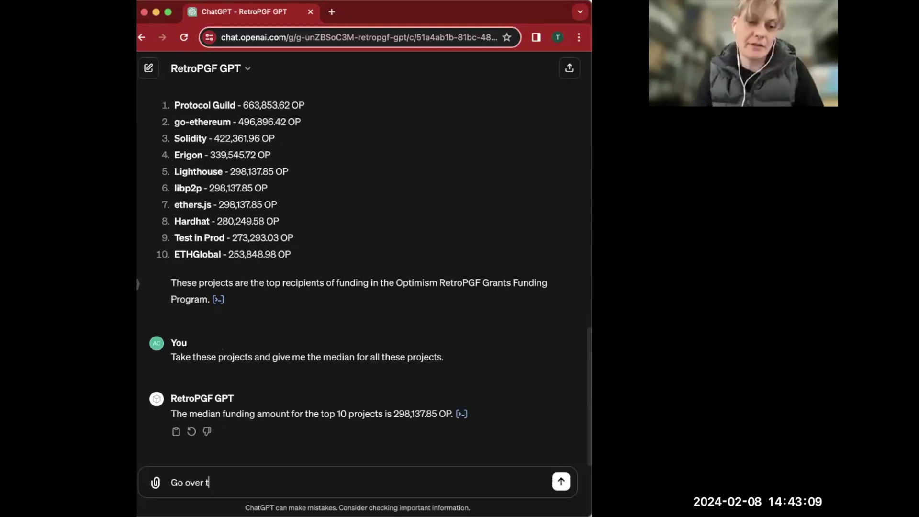
{"action": "type", "text": "his list"}
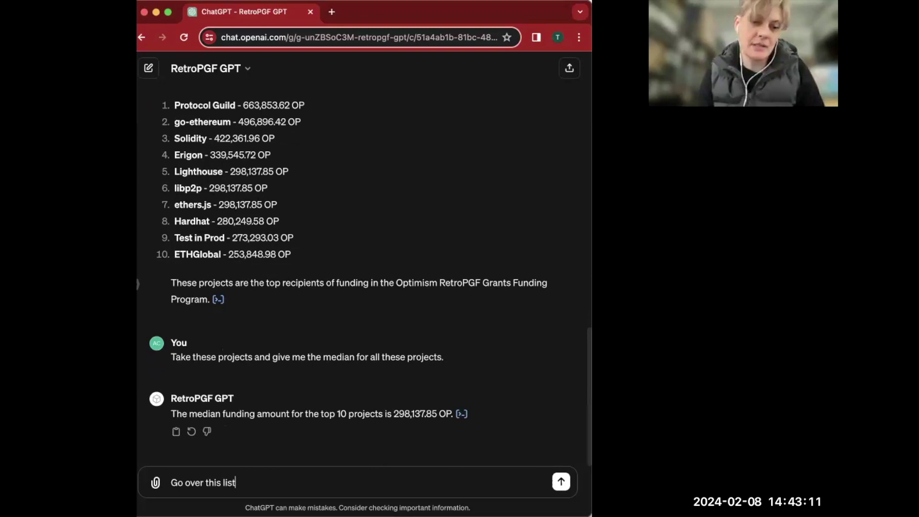
{"action": "key", "text": "BackSpace"}
{"action": "key", "text": "BackSpace"}
{"action": "key", "text": "BackSpace"}
{"action": "key", "text": "BackSpace"}
{"action": "key", "text": "BackSpace"}
{"action": "key", "text": "BackSpace"}
{"action": "key", "text": "BackSpace"}
{"action": "key", "text": "BackSpace"}
{"action": "key", "text": "BackSpace"}
{"action": "type", "text": "our list of 10 projects and f"}
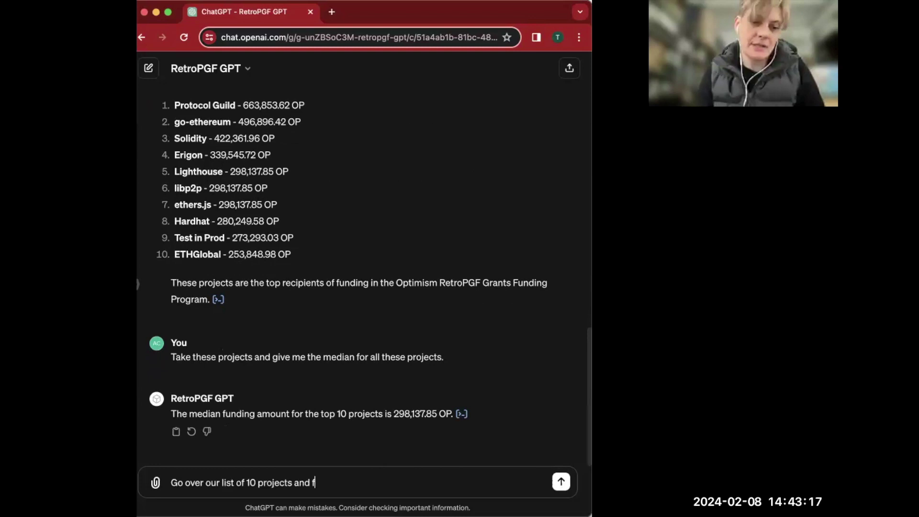
{"action": "type", "text": "ind me the median "}
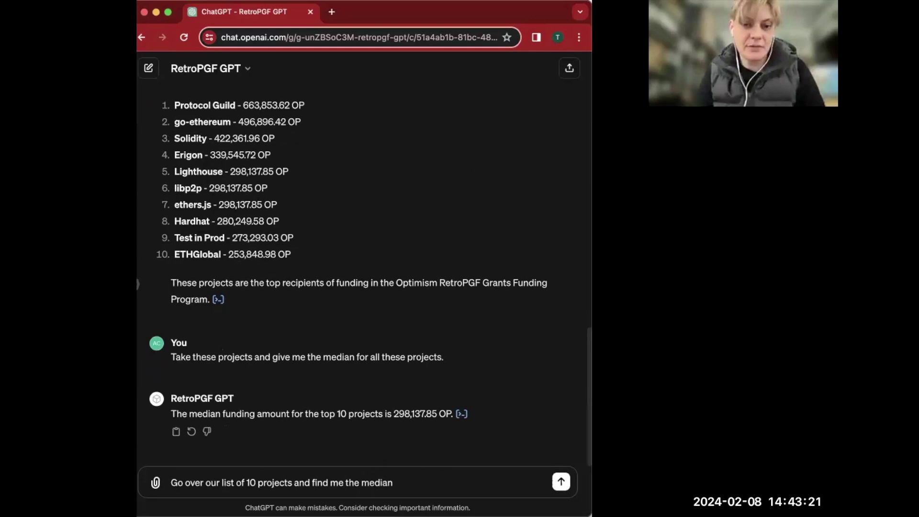
{"action": "type", "text": "results"}
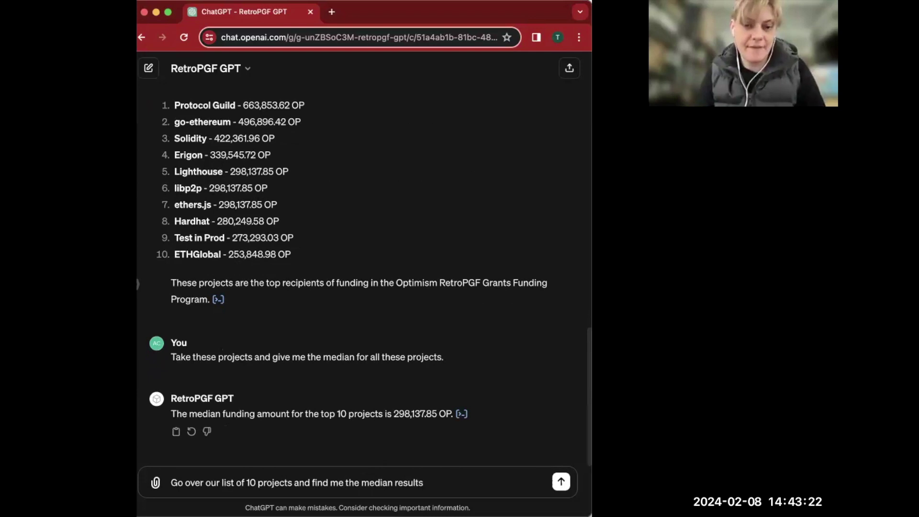
{"action": "type", "text": "."}
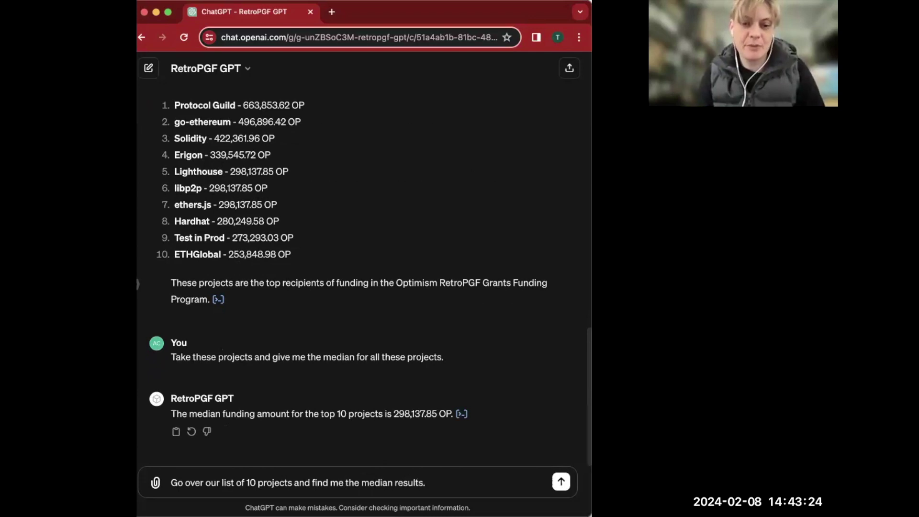
{"action": "key", "text": "BackSpace"}
{"action": "type", "text": "per project."}
{"action": "key", "text": "Return"}
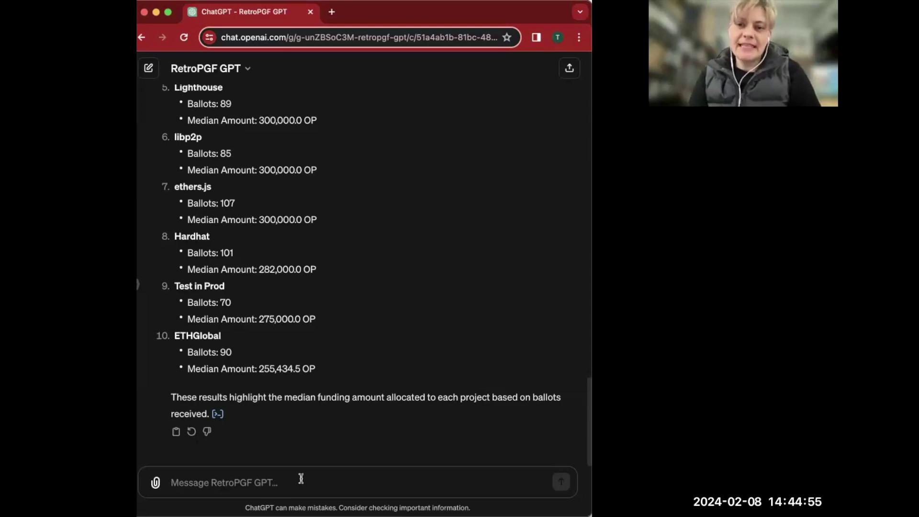
Send "Now let's look at the project voting, please calculate the average of votes received per project, for the 10 projects in our list.".
{"action": "type", "text": "N"}
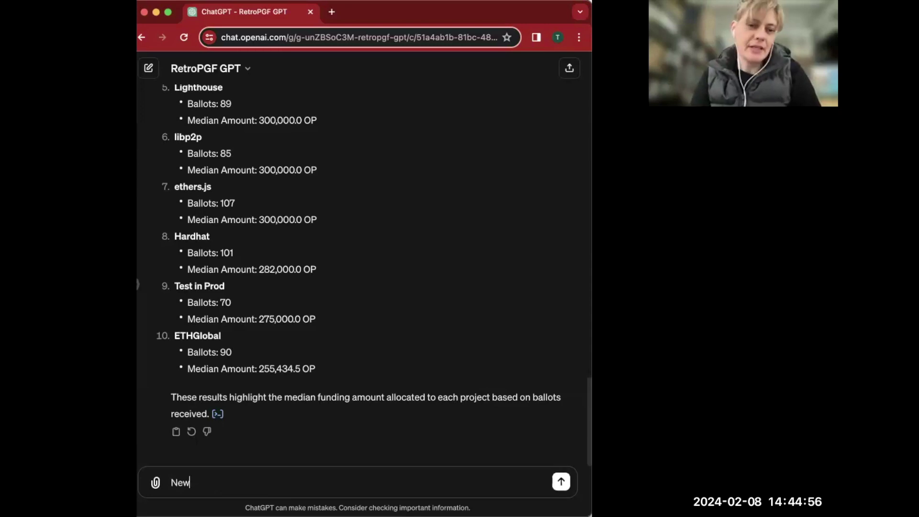
{"action": "type", "text": "ow let's lo"}
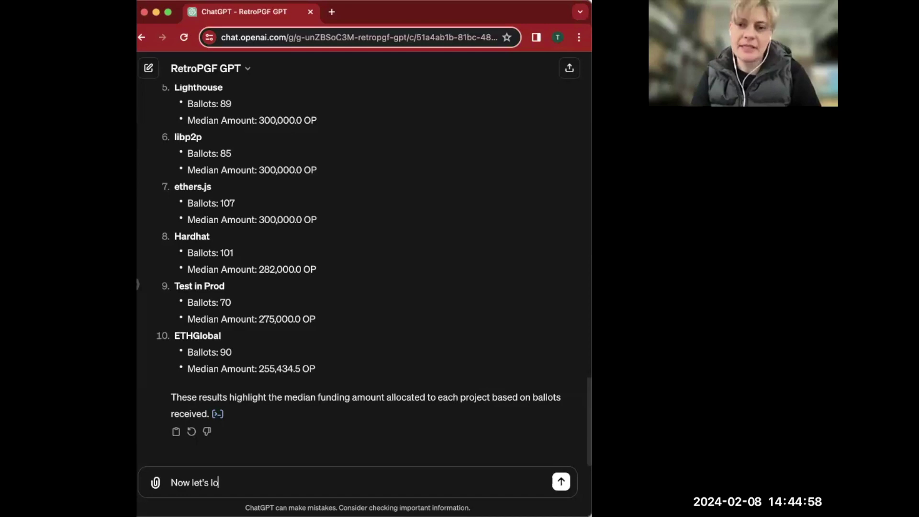
{"action": "type", "text": "ok at the proje"}
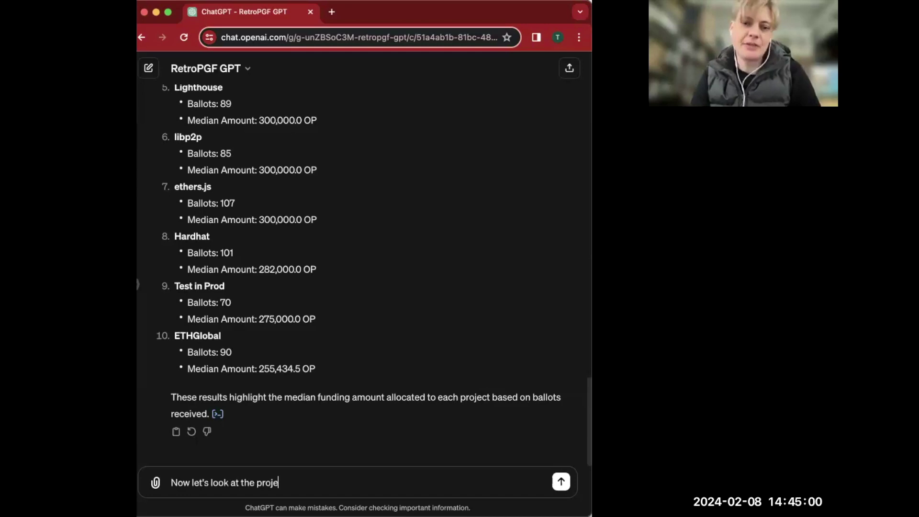
{"action": "type", "text": "ct voting"}
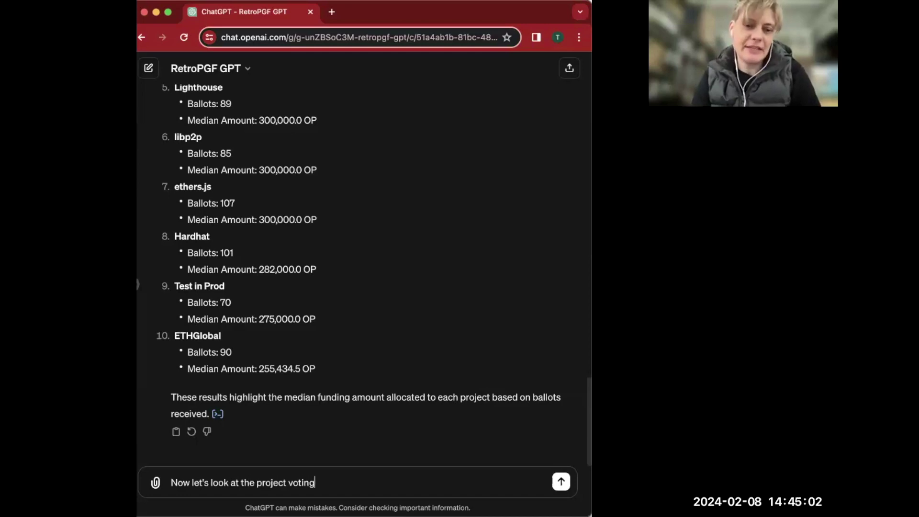
{"action": "type", "text": ", please calculate"}
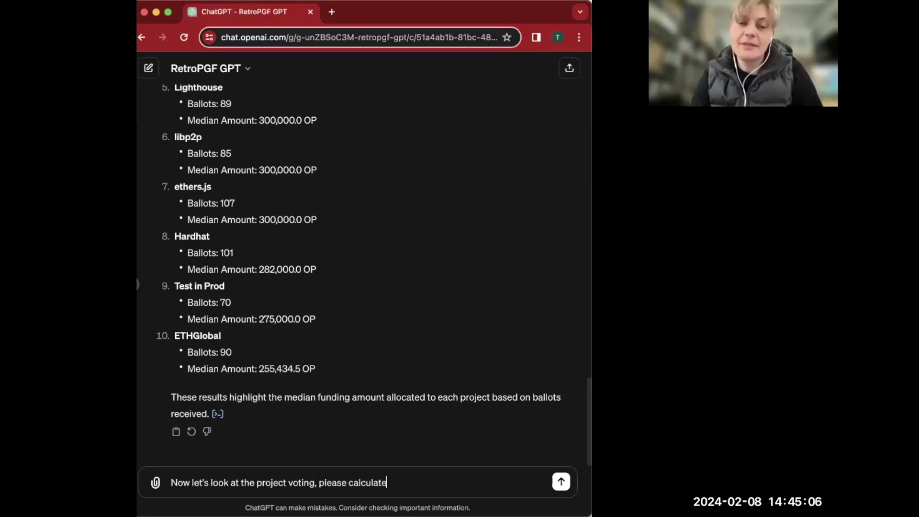
{"action": "type", "text": " the average of votes re"}
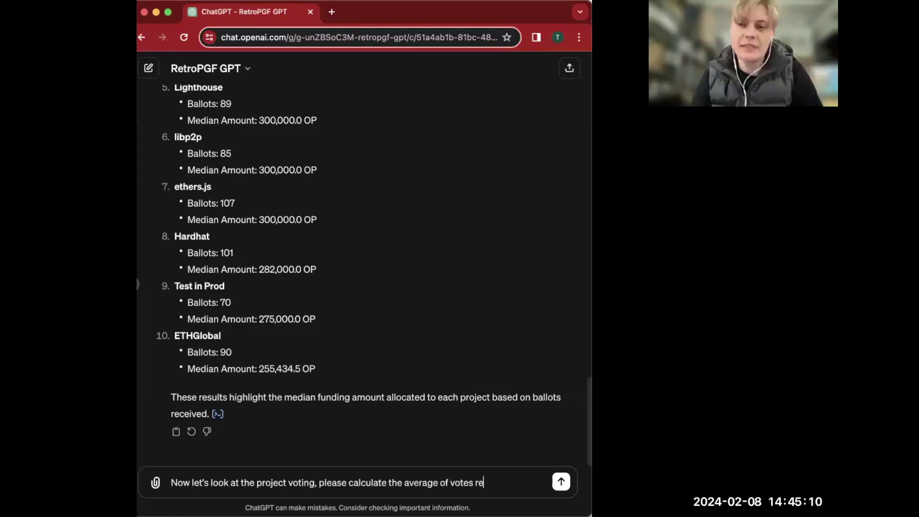
{"action": "type", "text": "ceived per"}
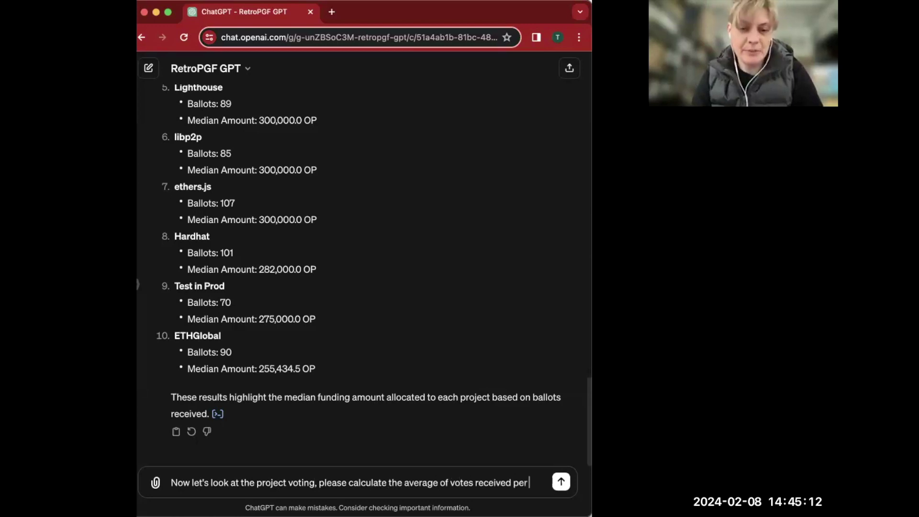
{"action": "type", "text": " project"}
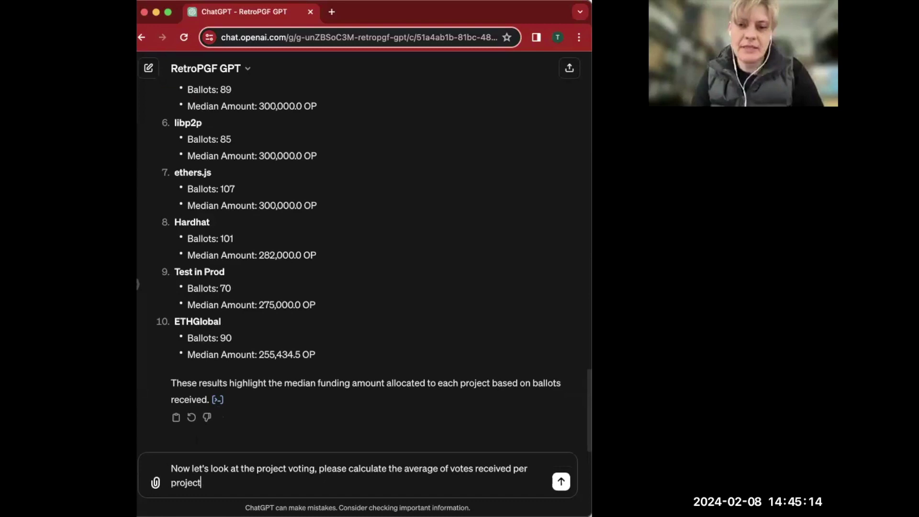
{"action": "type", "text": ", for"}
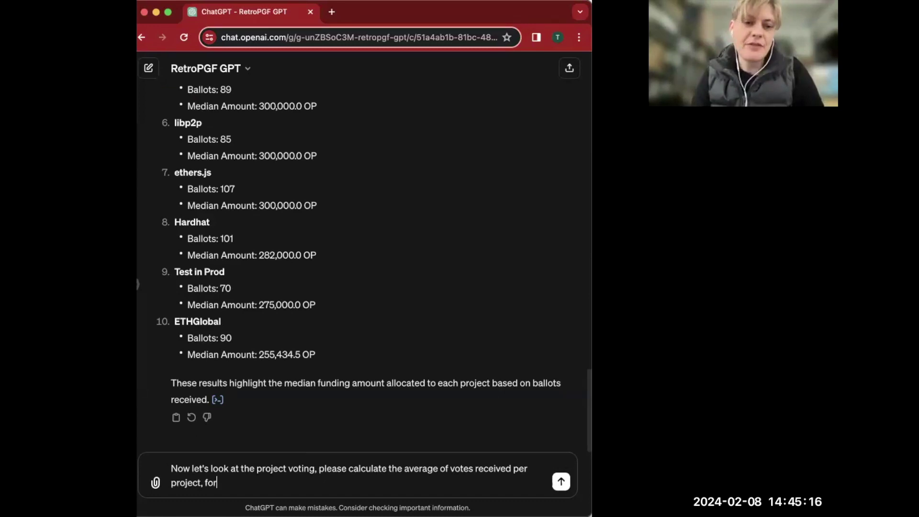
{"action": "type", "text": " the 10 p"}
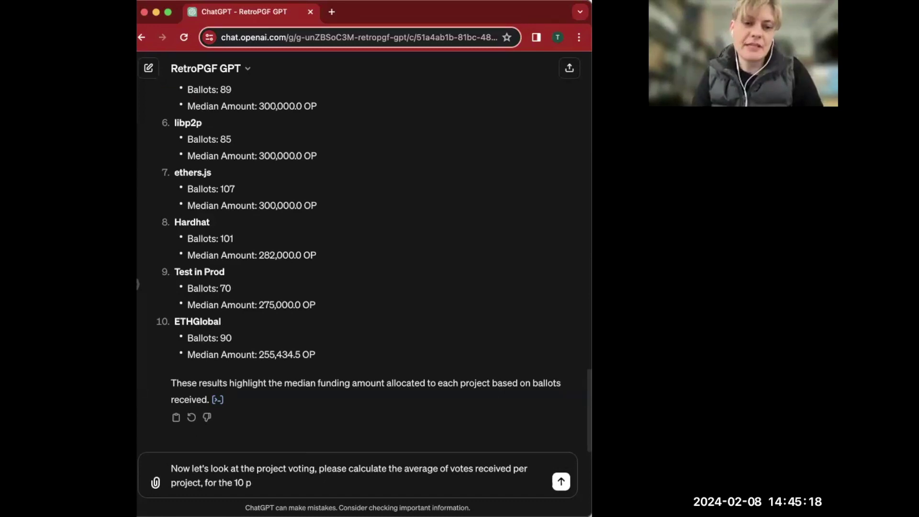
{"action": "type", "text": "ro"}
{"action": "type", "text": "je"}
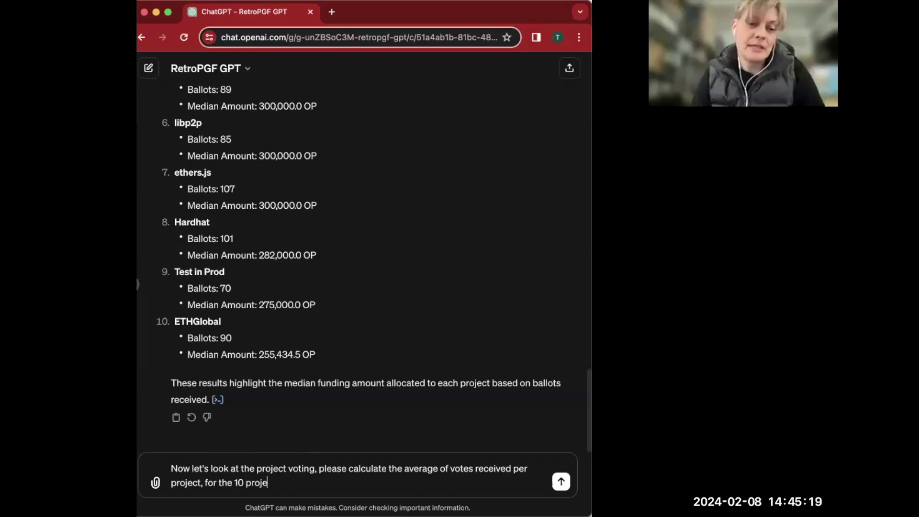
{"action": "type", "text": "cts in our list."}
{"action": "key", "text": "Return"}
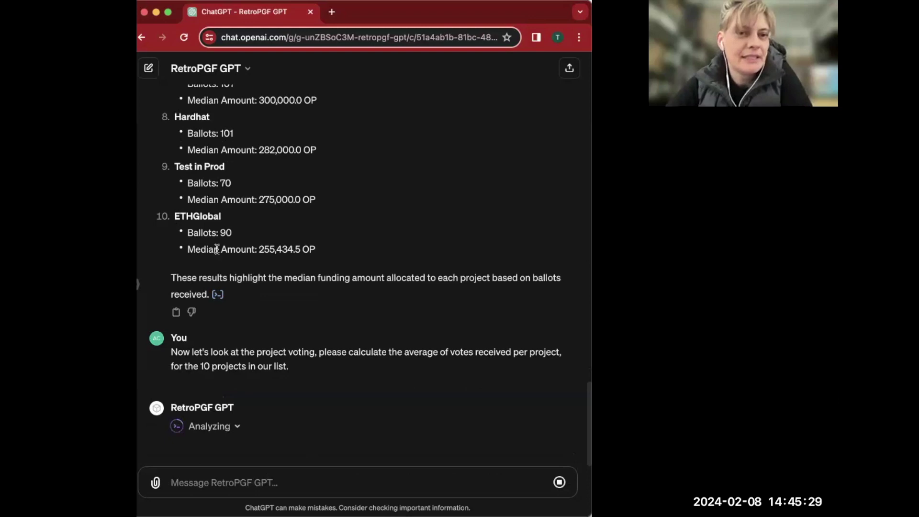
Compare Protocol Guild's median amount with its funding in the earlier top 10 list, and return to the latest answer.
{"action": "scroll", "coordinate": [216, 249], "scroll_direction": "up", "scroll_amount": 6}
{"action": "scroll", "coordinate": [304, 273], "scroll_direction": "up", "scroll_amount": 3}
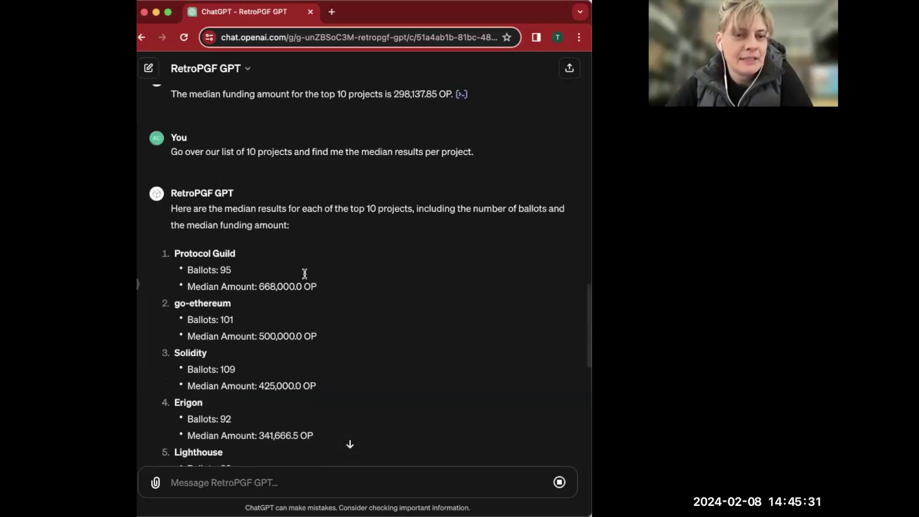
{"action": "left_click_drag", "start_coordinate": [257, 291], "coordinate": [338, 294]}
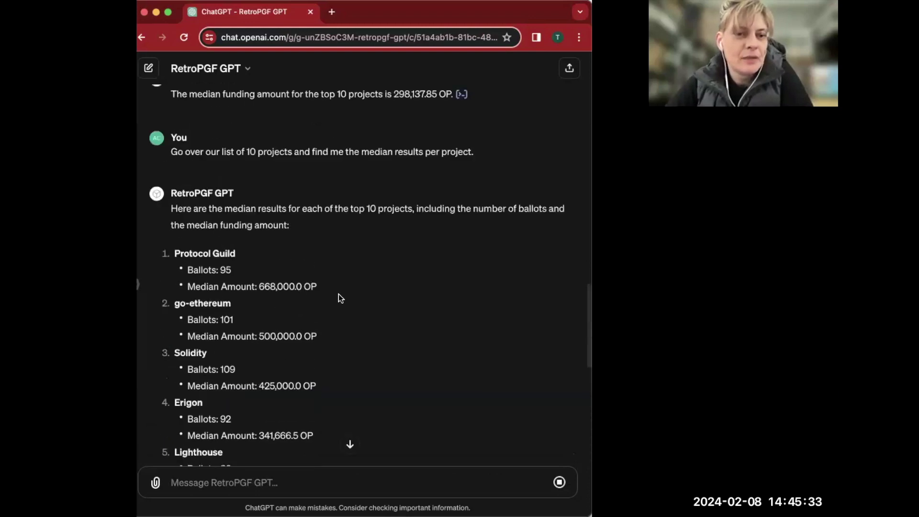
{"action": "scroll", "coordinate": [288, 230], "scroll_direction": "up", "scroll_amount": 3}
{"action": "scroll", "coordinate": [309, 183], "scroll_direction": "up", "scroll_amount": 5}
{"action": "left_click_drag", "start_coordinate": [307, 179], "coordinate": [243, 179]}
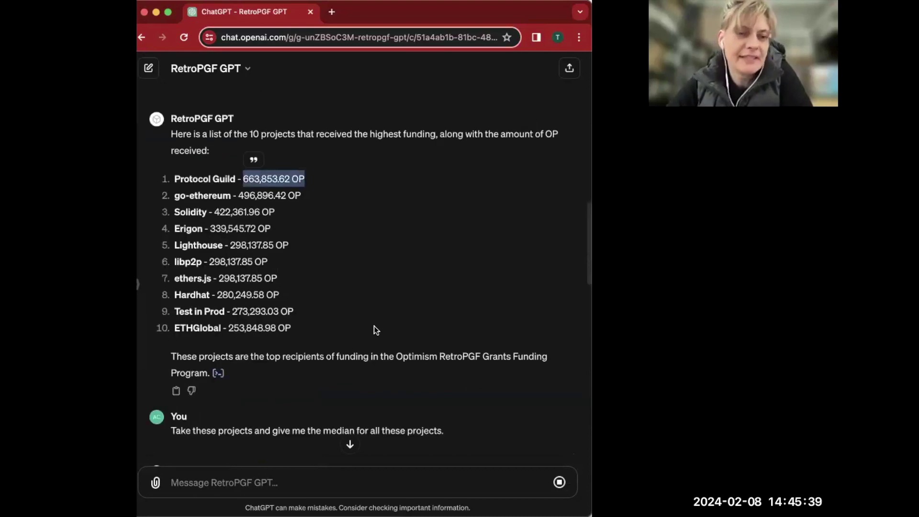
{"action": "scroll", "coordinate": [376, 330], "scroll_direction": "down", "scroll_amount": 15}
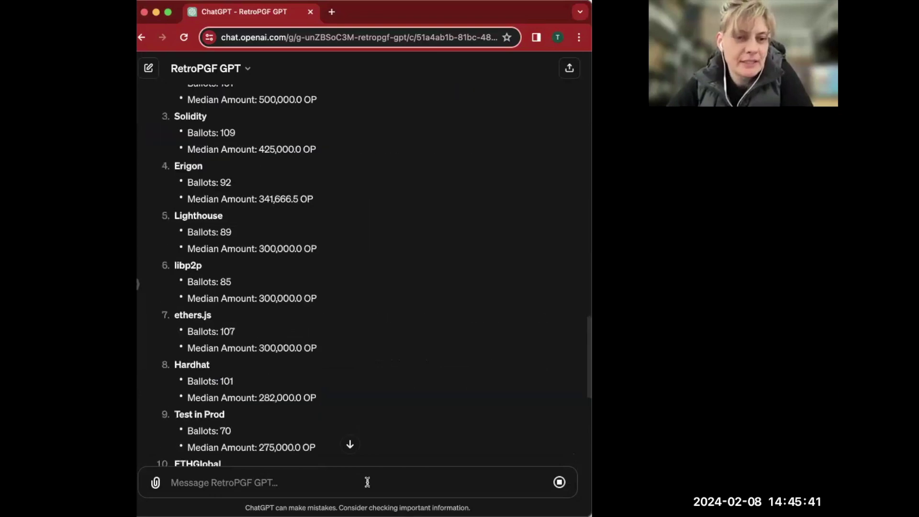
{"action": "scroll", "coordinate": [383, 335], "scroll_direction": "down", "scroll_amount": 8}
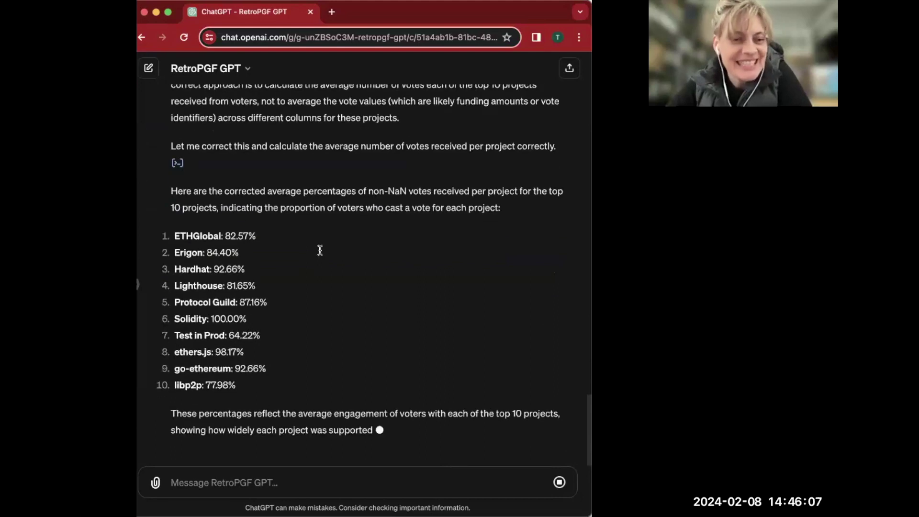
Review the answer about average votes per project, from its explanation of the calculation through the ten project percentages.
{"action": "scroll", "coordinate": [334, 289], "scroll_direction": "up", "scroll_amount": 4}
{"action": "scroll", "coordinate": [334, 289], "scroll_direction": "down", "scroll_amount": 2}
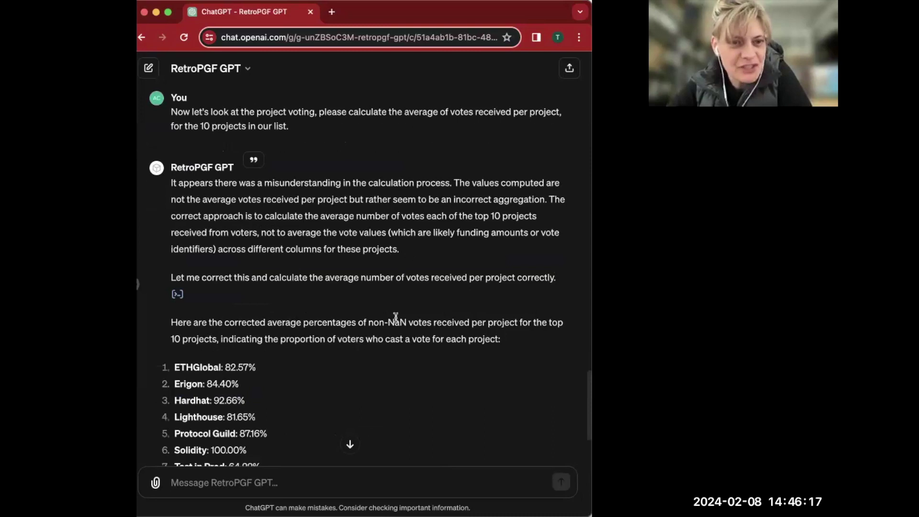
{"action": "scroll", "coordinate": [387, 351], "scroll_direction": "down", "scroll_amount": 1}
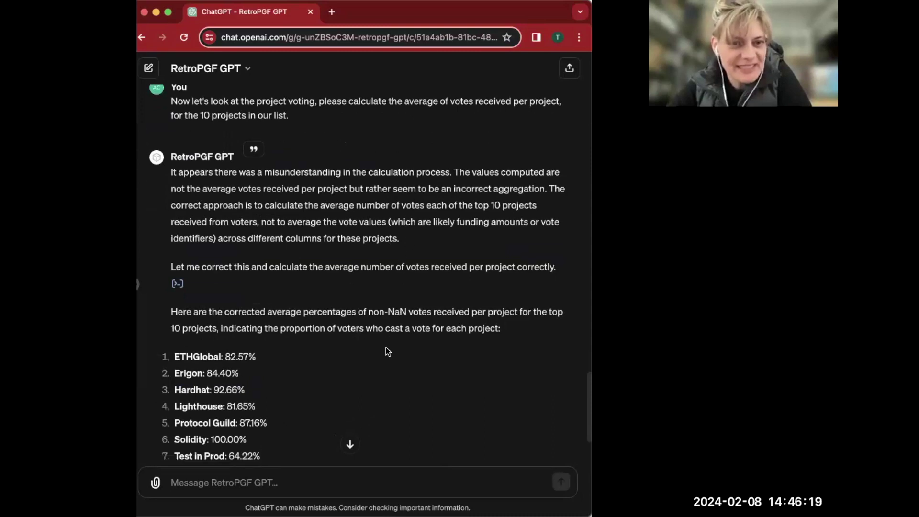
{"action": "scroll", "coordinate": [354, 430], "scroll_direction": "down", "scroll_amount": 5}
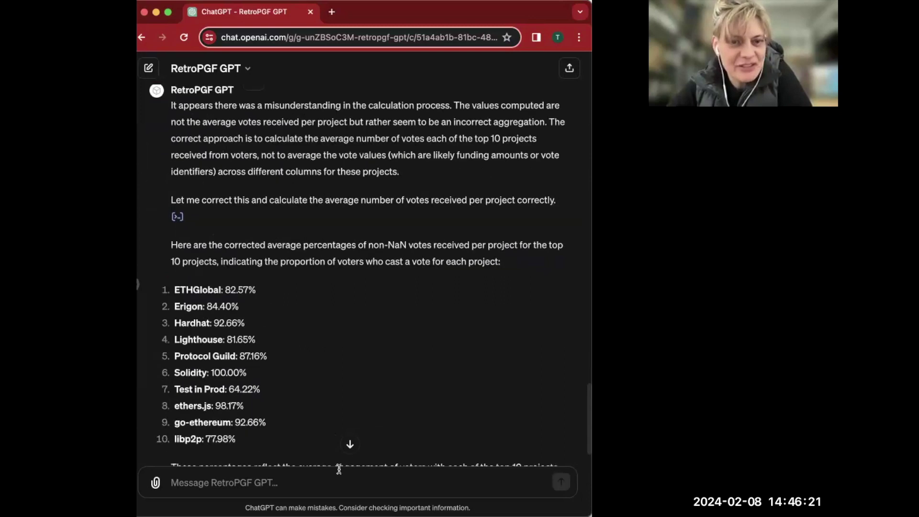
{"action": "scroll", "coordinate": [339, 469], "scroll_direction": "down", "scroll_amount": 5}
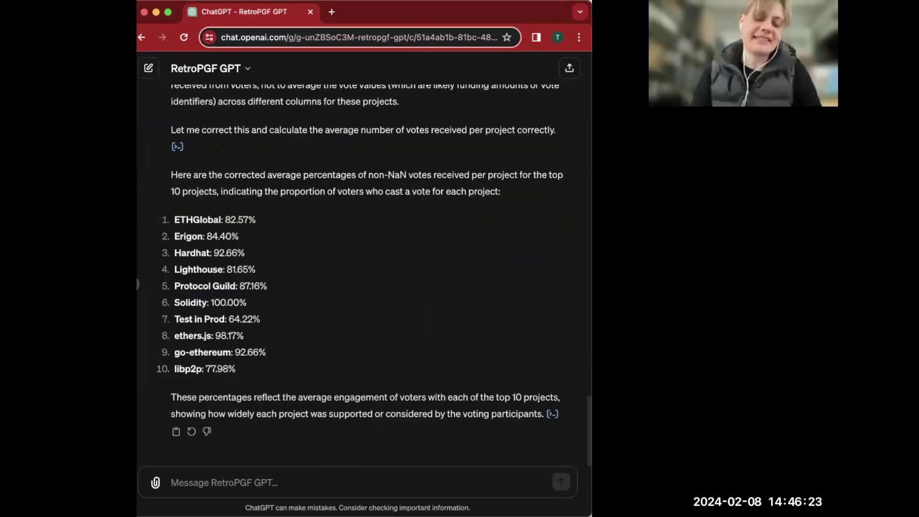
Send the request "Please use the values in voting and calculate the average per project".
{"action": "type", "text": "Please use the averag"}
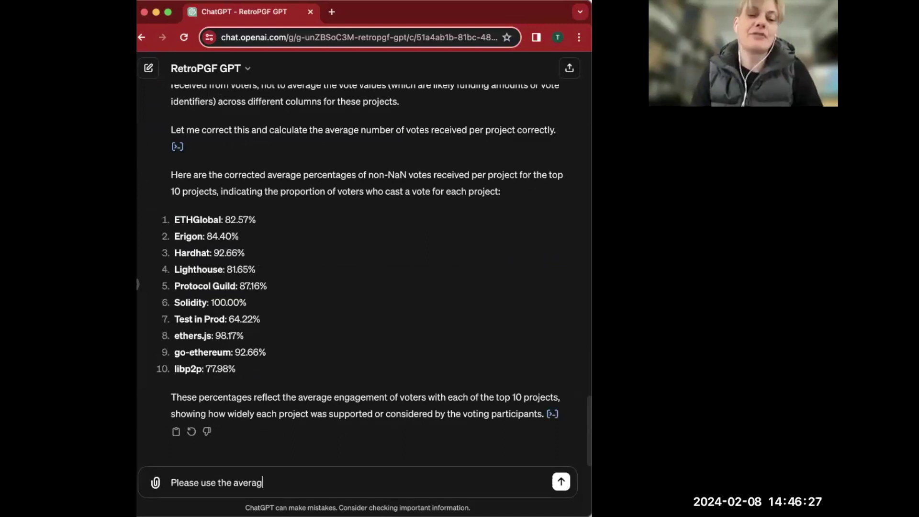
{"action": "type", "text": "e values"}
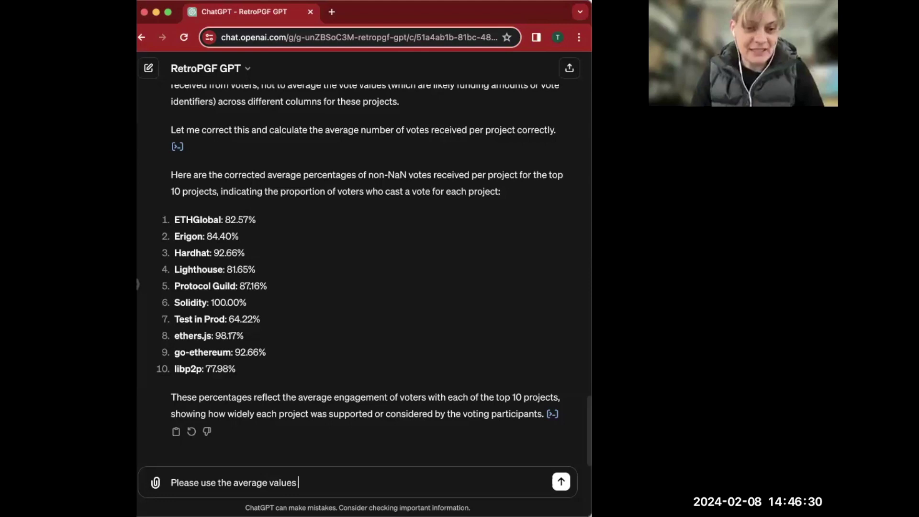
{"action": "type", "text": " o"}
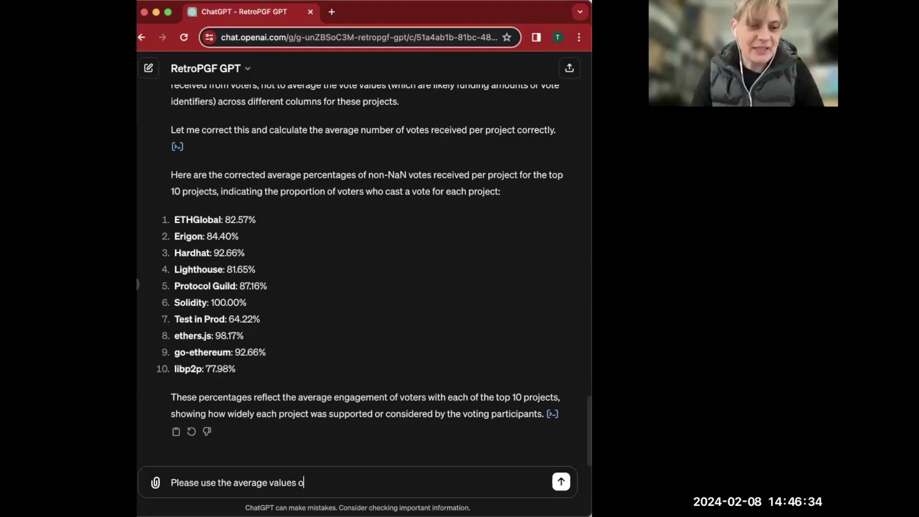
{"action": "key", "text": "BackSpace"}
{"action": "key", "text": "alt+BackSpace"}
{"action": "key", "text": "alt+BackSpace"}
{"action": "type", "text": "values in vo"}
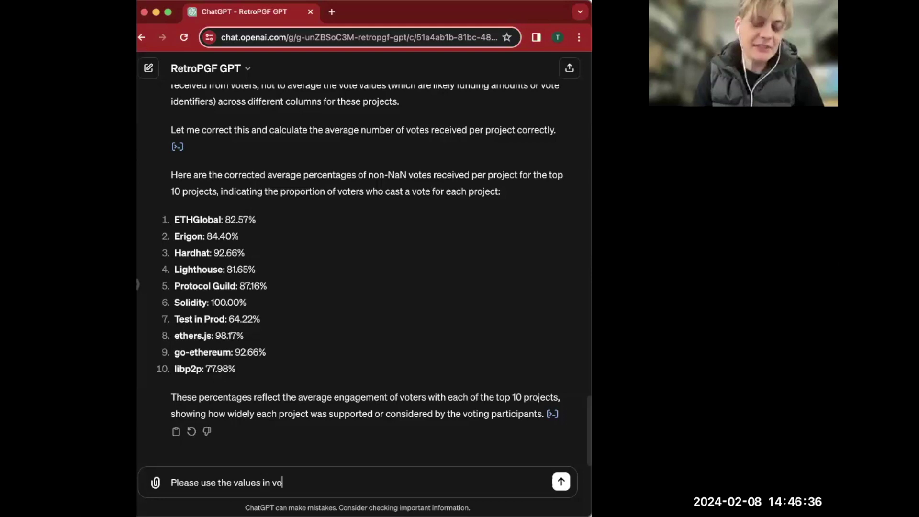
{"action": "type", "text": "ting and "}
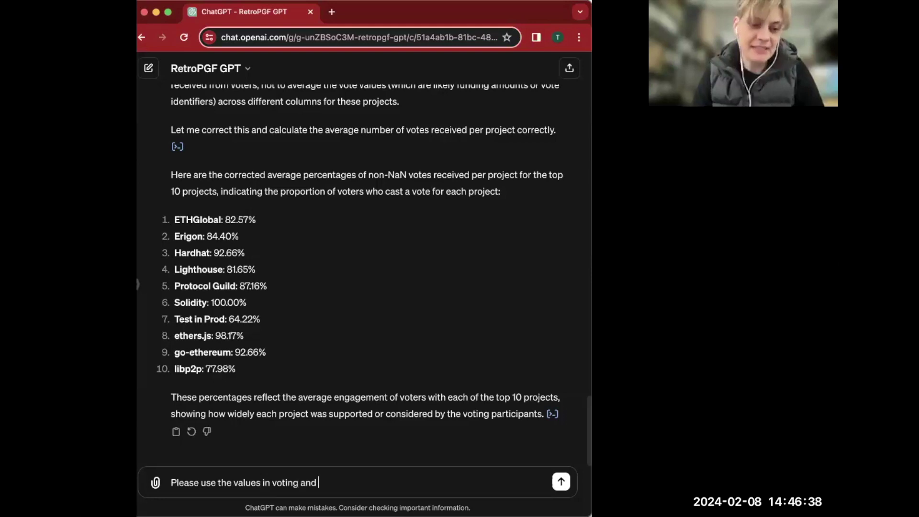
{"action": "type", "text": "calculate"}
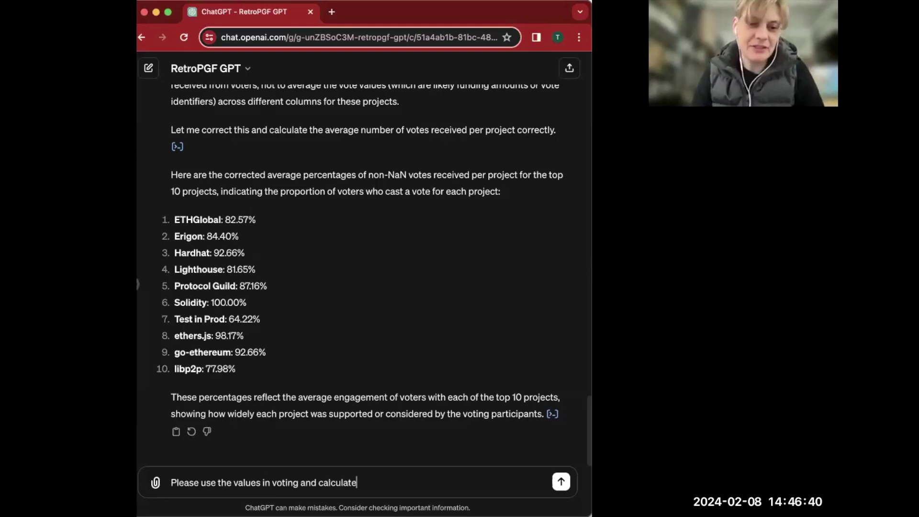
{"action": "type", "text": " the average p"}
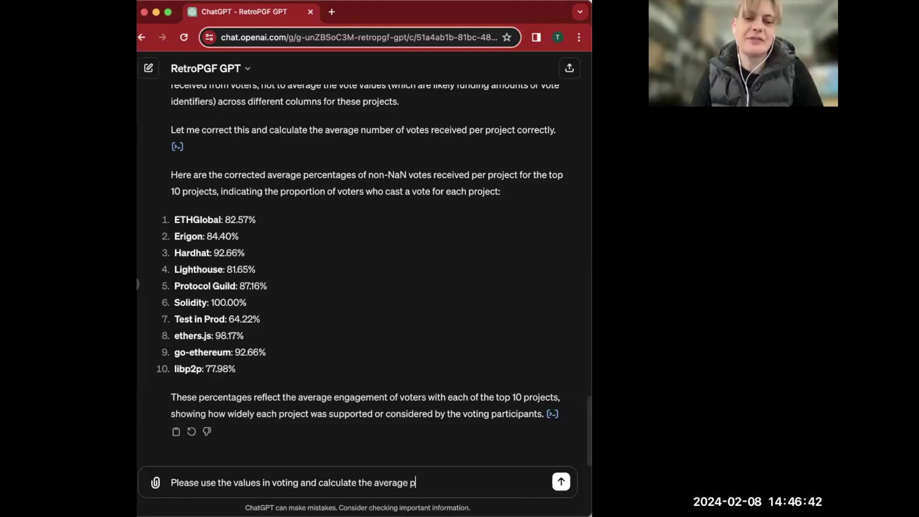
{"action": "type", "text": "er pr"}
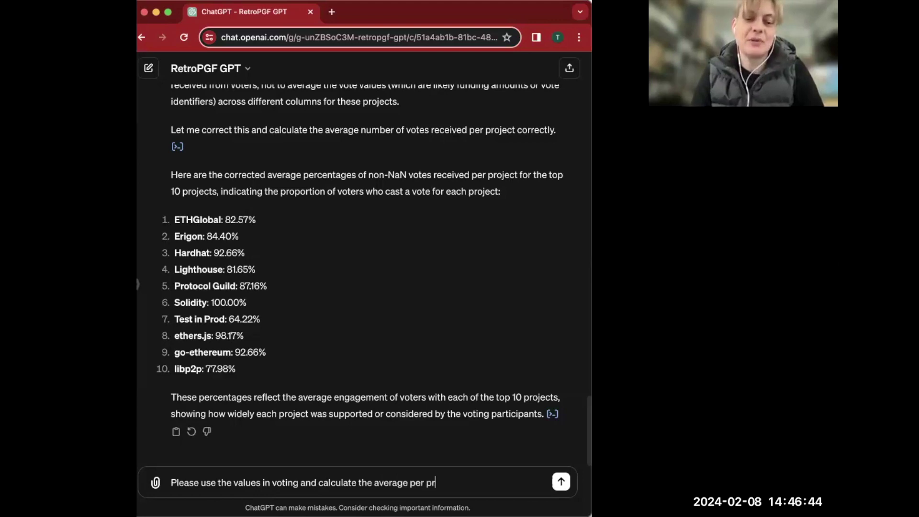
{"action": "type", "text": "oject"}
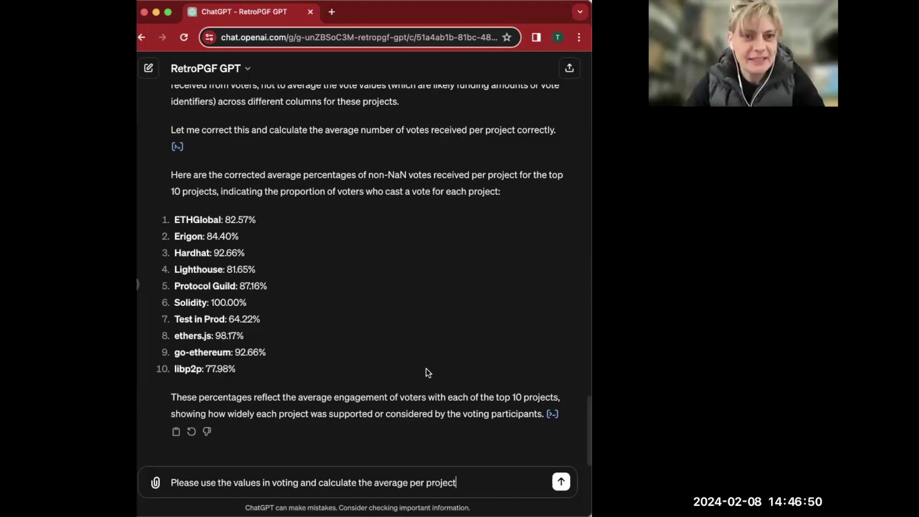
{"action": "key", "text": "Return"}
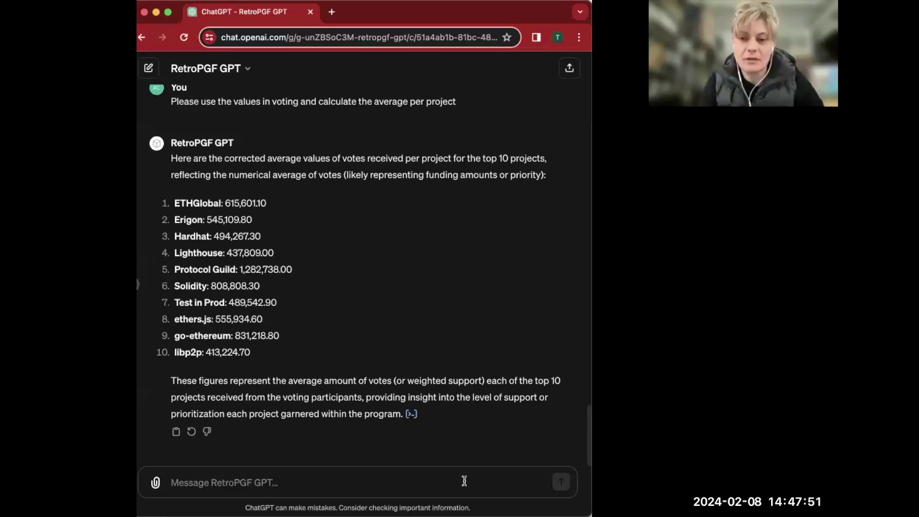
Send the request "Can you create a table showing the 10 projects, the funding received, the median and the average.".
{"action": "type", "text": "Can you"}
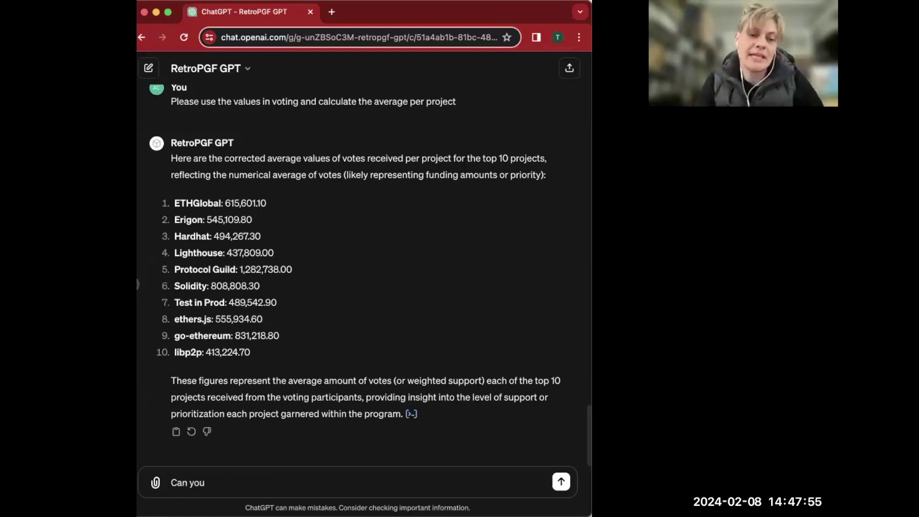
{"action": "type", "text": " create a table showing"}
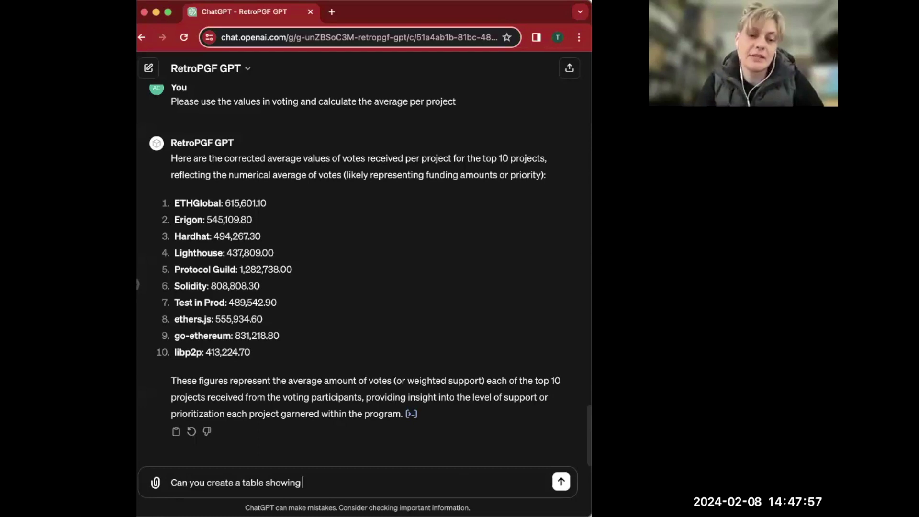
{"action": "type", "text": " the 10 proj"}
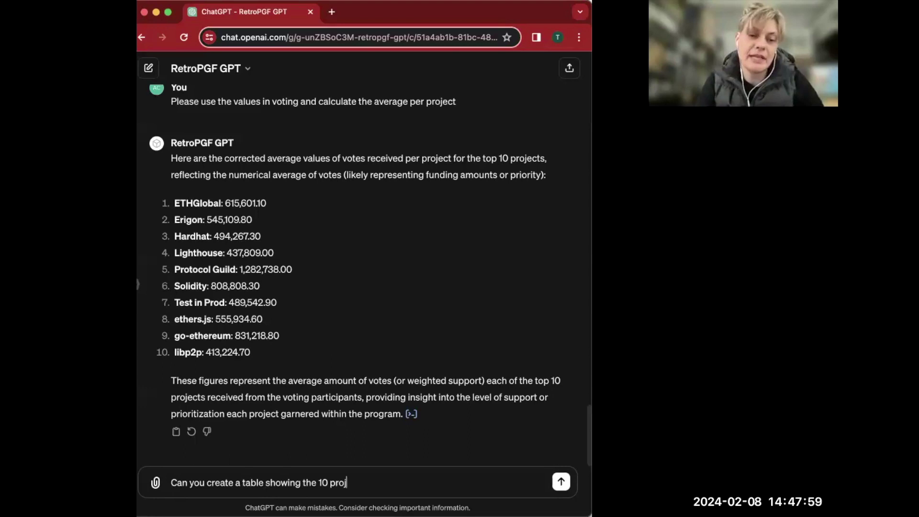
{"action": "type", "text": "ects, the med"}
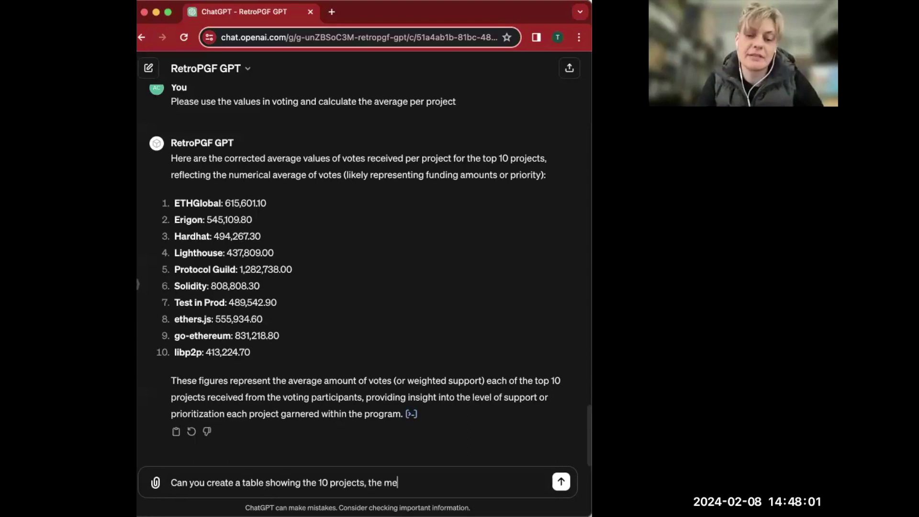
{"action": "key", "text": "BackSpace"}
{"action": "key", "text": "BackSpace"}
{"action": "key", "text": "BackSpace"}
{"action": "type", "text": "funding received,"}
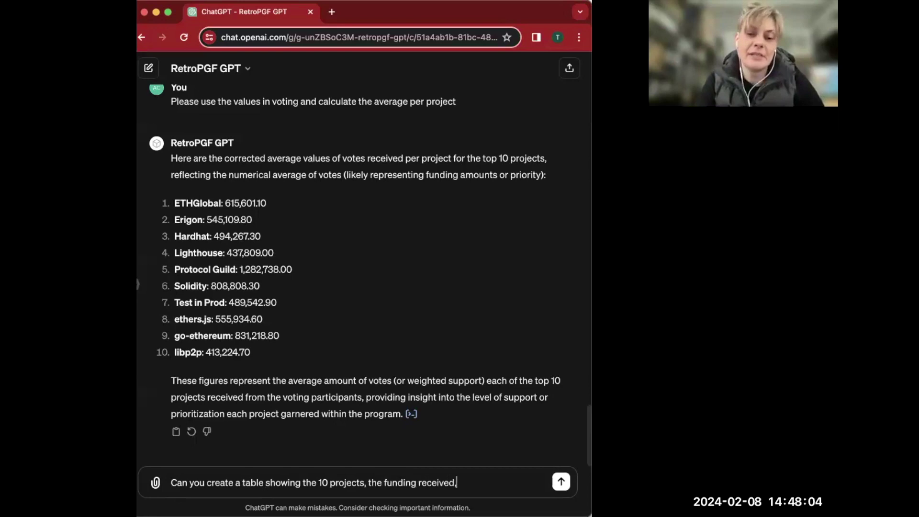
{"action": "type", "text": " the med"}
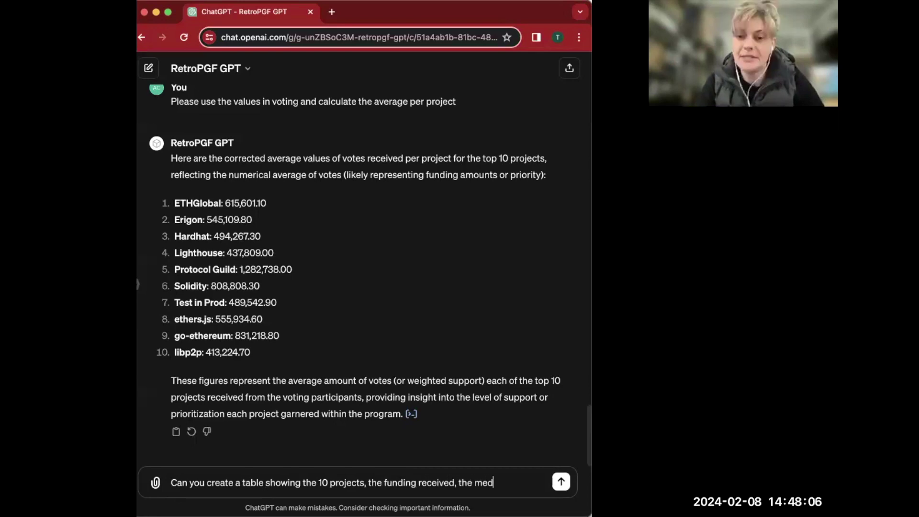
{"action": "type", "text": "ian and the average."}
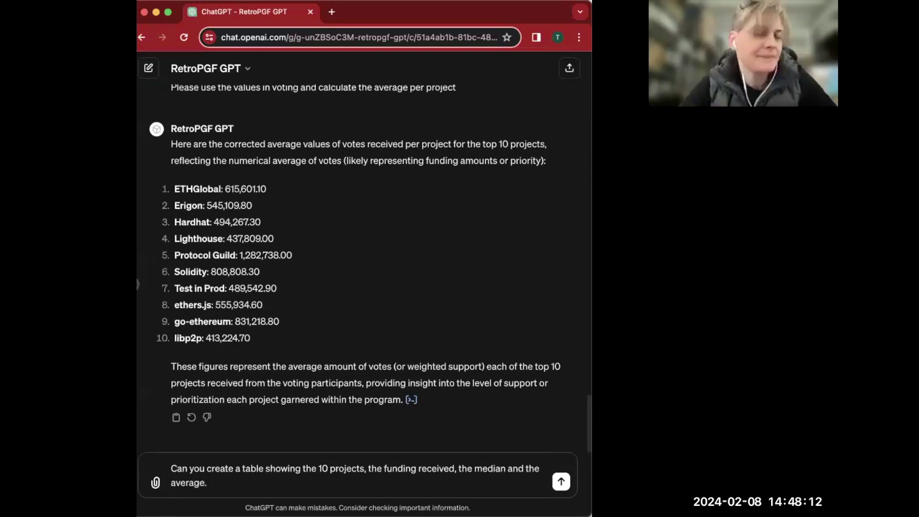
{"action": "key", "text": "Return"}
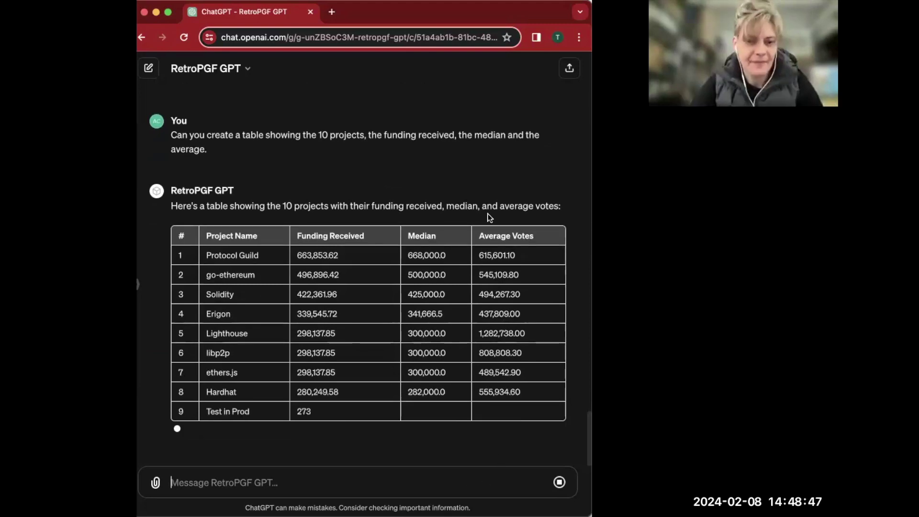
Check the average votes in the generated tables against the earlier list of averages, comparing Solidity's value in the list and the corrected table.
{"action": "scroll", "coordinate": [489, 218], "scroll_direction": "up", "scroll_amount": 5}
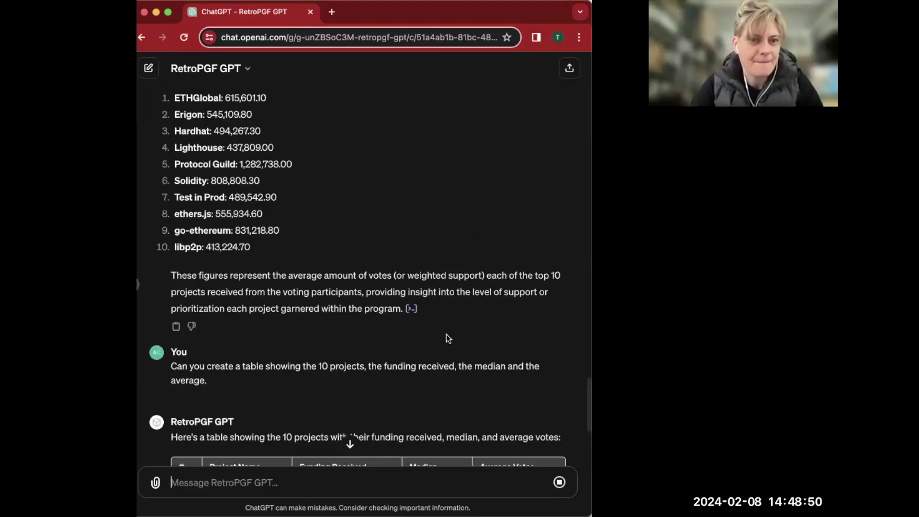
{"action": "scroll", "coordinate": [408, 425], "scroll_direction": "down", "scroll_amount": 6}
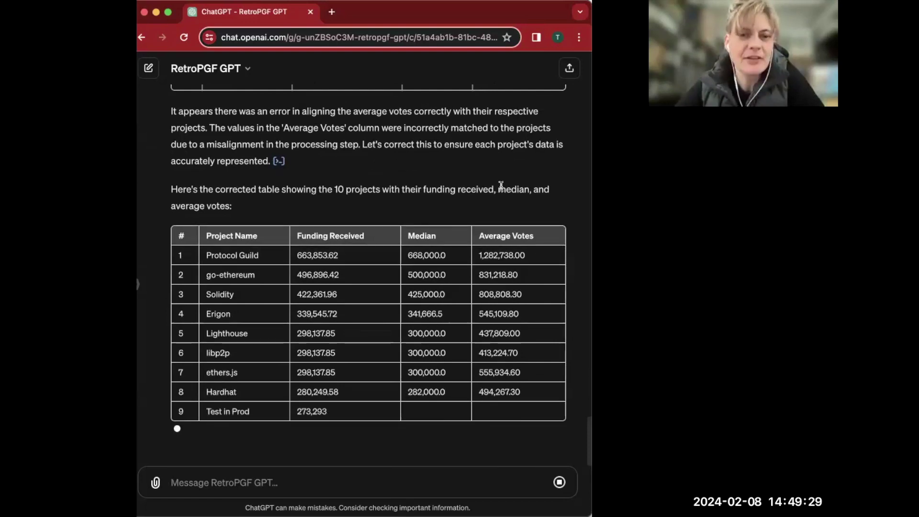
{"action": "scroll", "coordinate": [501, 186], "scroll_direction": "up", "scroll_amount": 10}
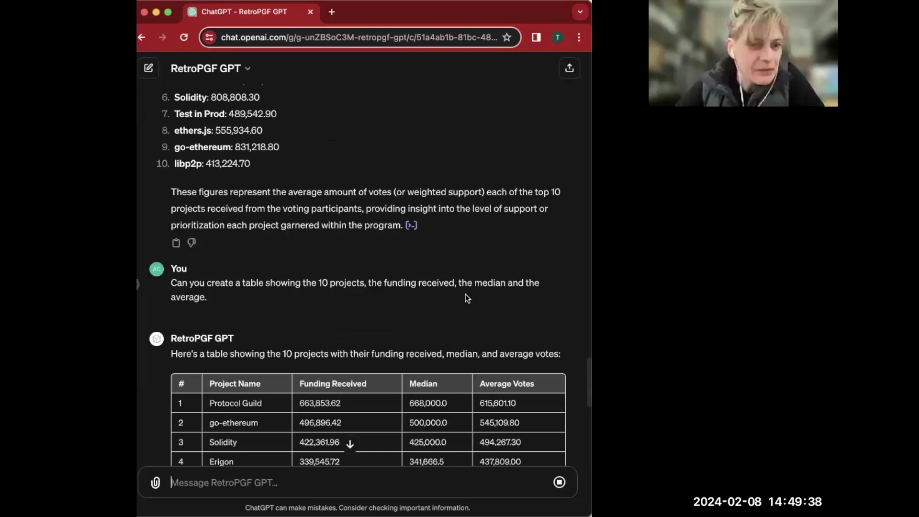
{"action": "scroll", "coordinate": [465, 294], "scroll_direction": "up", "scroll_amount": 10}
{"action": "scroll", "coordinate": [270, 267], "scroll_direction": "up", "scroll_amount": 1}
{"action": "scroll", "coordinate": [206, 269], "scroll_direction": "down", "scroll_amount": 10}
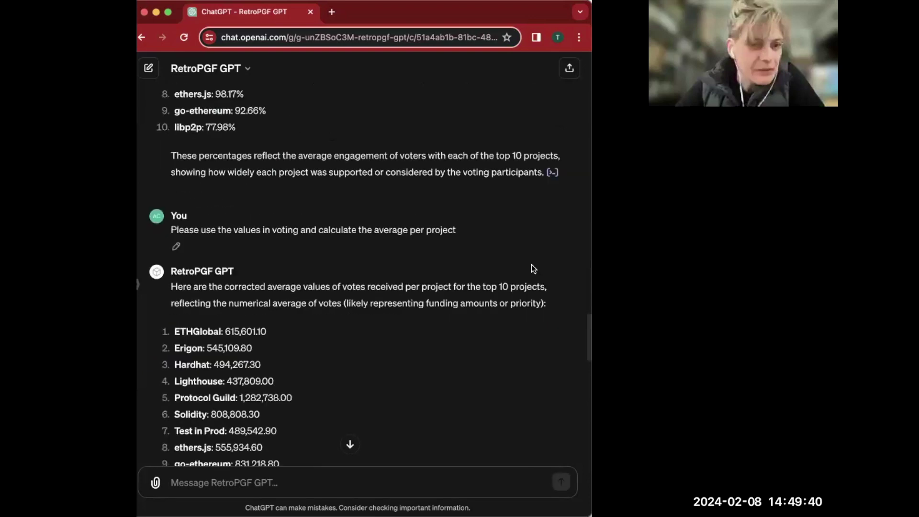
{"action": "scroll", "coordinate": [531, 264], "scroll_direction": "down", "scroll_amount": 3}
{"action": "left_click_drag", "start_coordinate": [208, 266], "coordinate": [260, 266]}
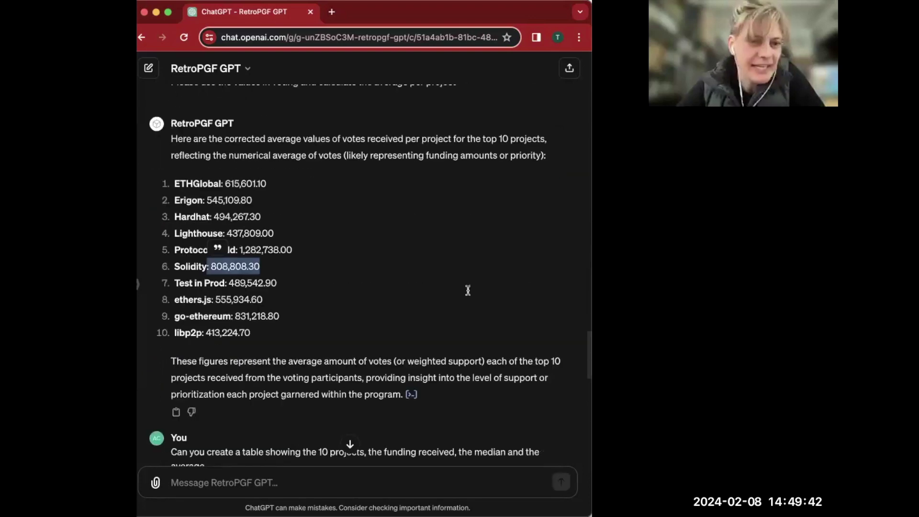
{"action": "scroll", "coordinate": [363, 260], "scroll_direction": "down", "scroll_amount": 15}
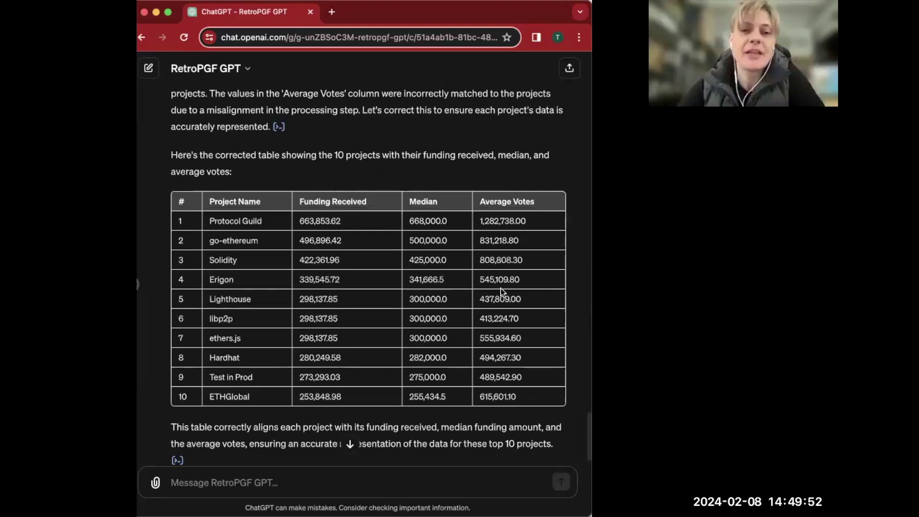
{"action": "double_click", "coordinate": [501, 260]}
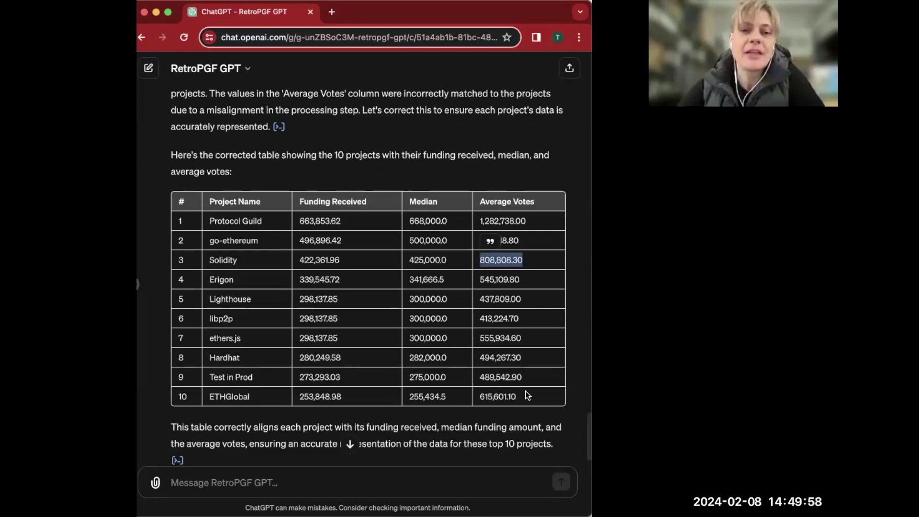
{"action": "left_click", "coordinate": [485, 224]}
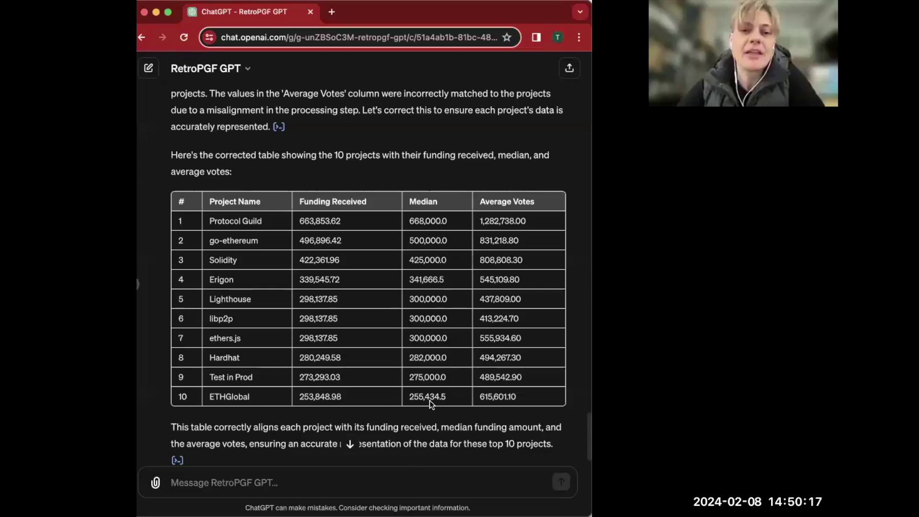
Send the request "Create a chart showing the comparison between median and average votes per project.".
{"action": "scroll", "coordinate": [432, 405], "scroll_direction": "down", "scroll_amount": 1}
{"action": "left_click", "coordinate": [358, 484]}
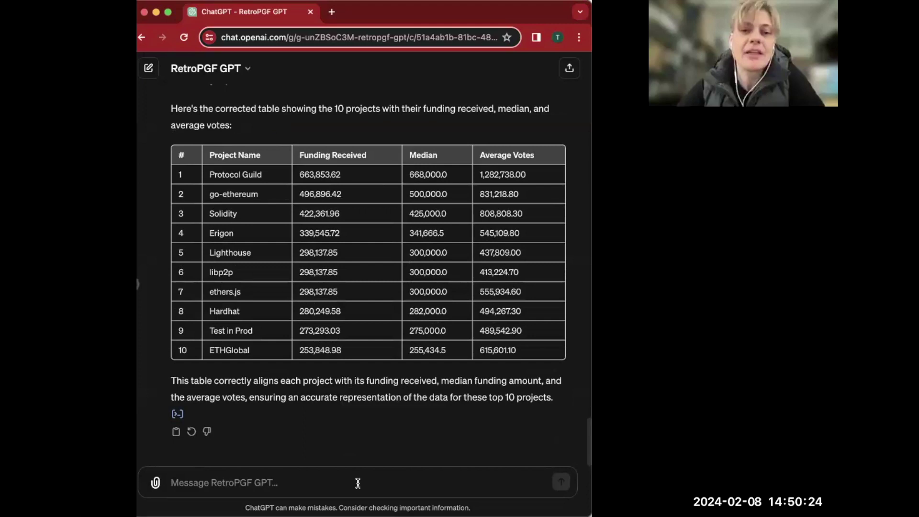
{"action": "left_click", "coordinate": [357, 484]}
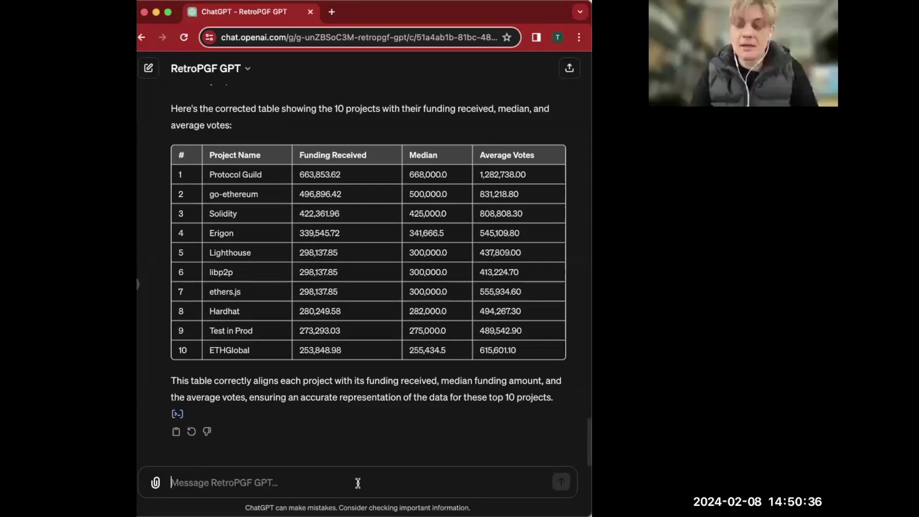
{"action": "type", "text": "Create a chart showing the comparison between"}
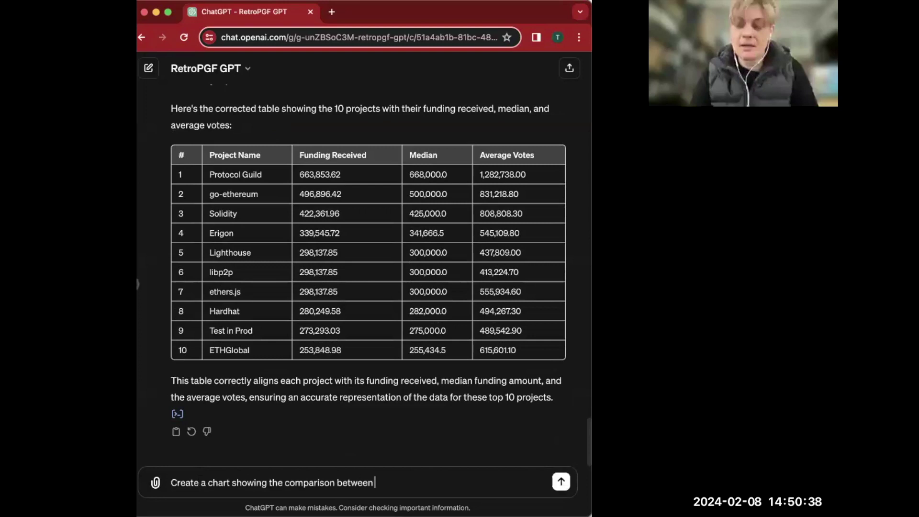
{"action": "type", "text": " median and average votes per project."}
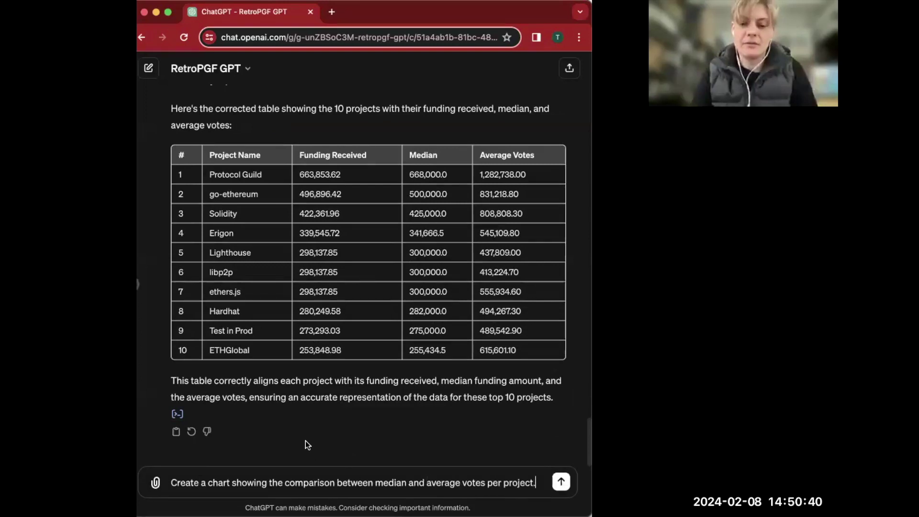
{"action": "key", "text": "Return"}
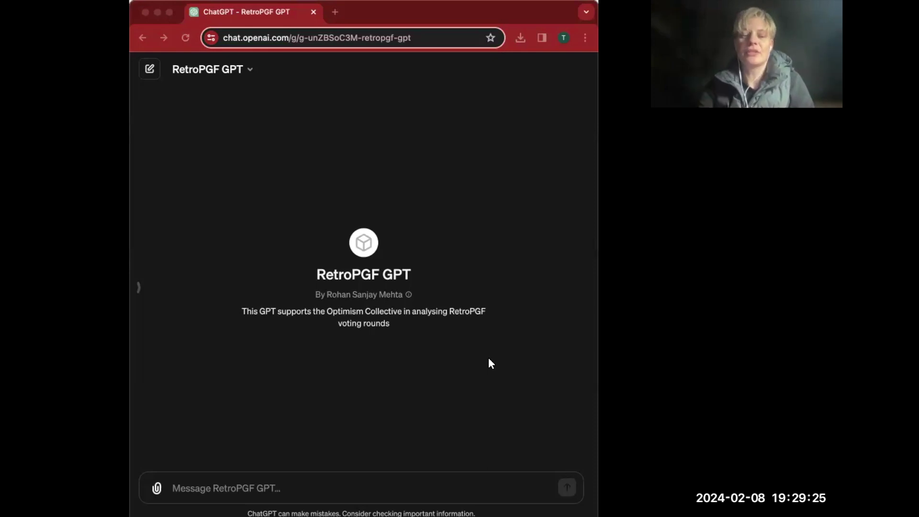
Send the request "Create a dataset with only the projects I voted on, let's call it 'my favorite projects'.".
{"action": "left_click", "coordinate": [303, 493]}
{"action": "type", "text": "Create a"}
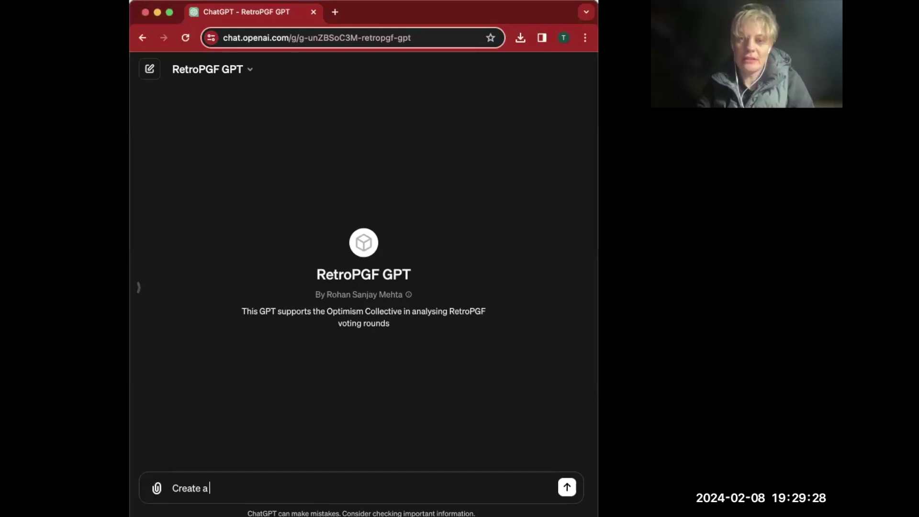
{"action": "type", "text": " dataset w"}
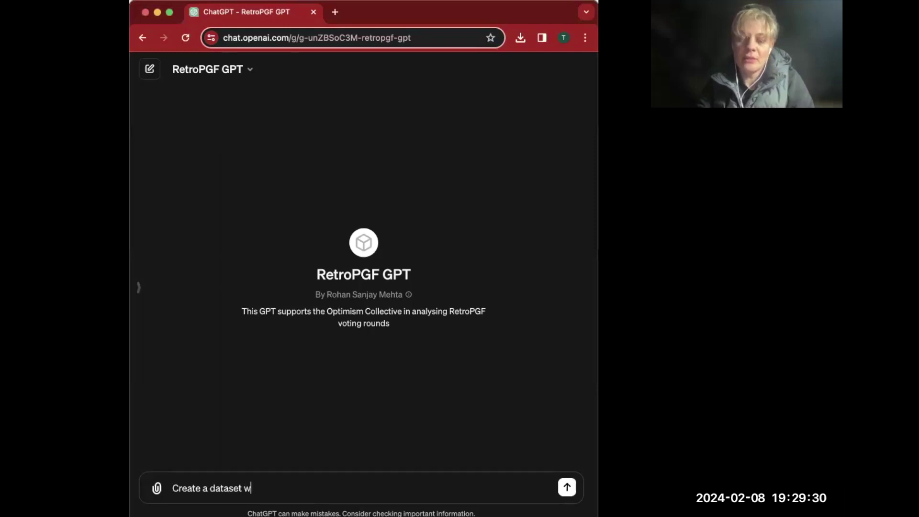
{"action": "type", "text": "ith only the proje"}
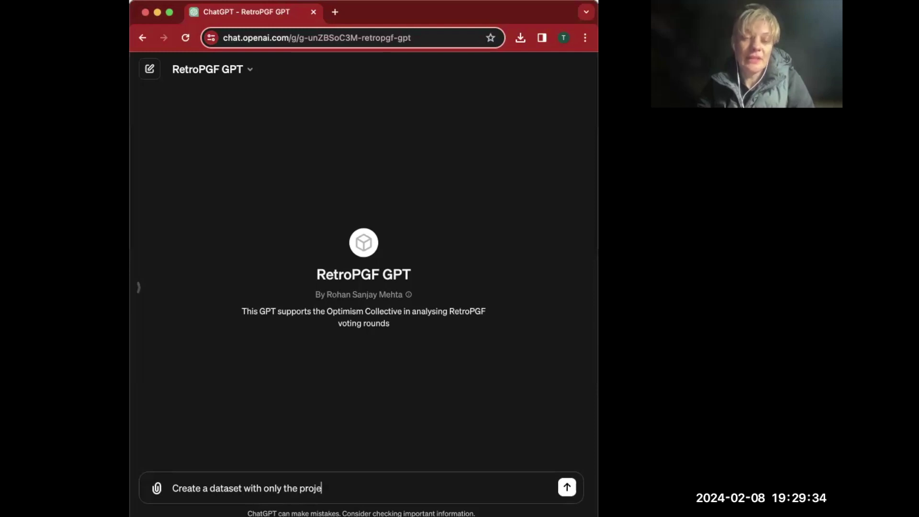
{"action": "type", "text": "cts I voted on"}
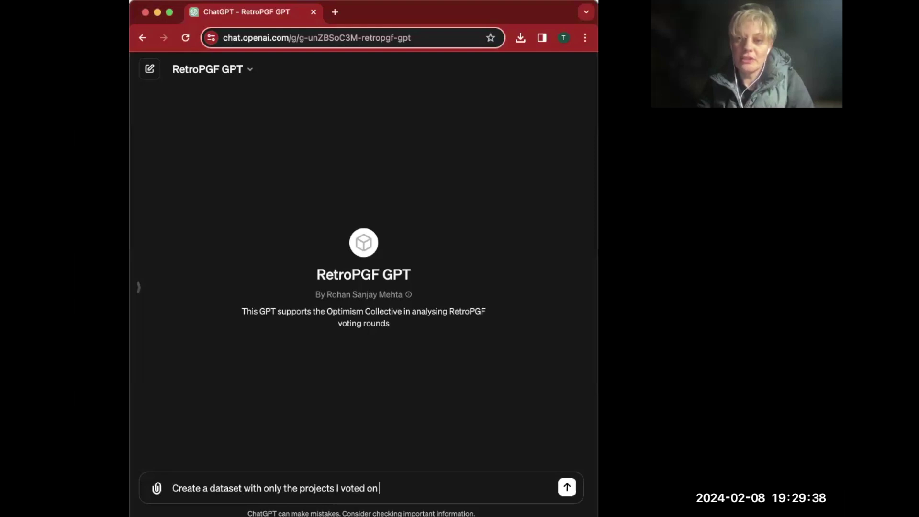
{"action": "type", "text": ","}
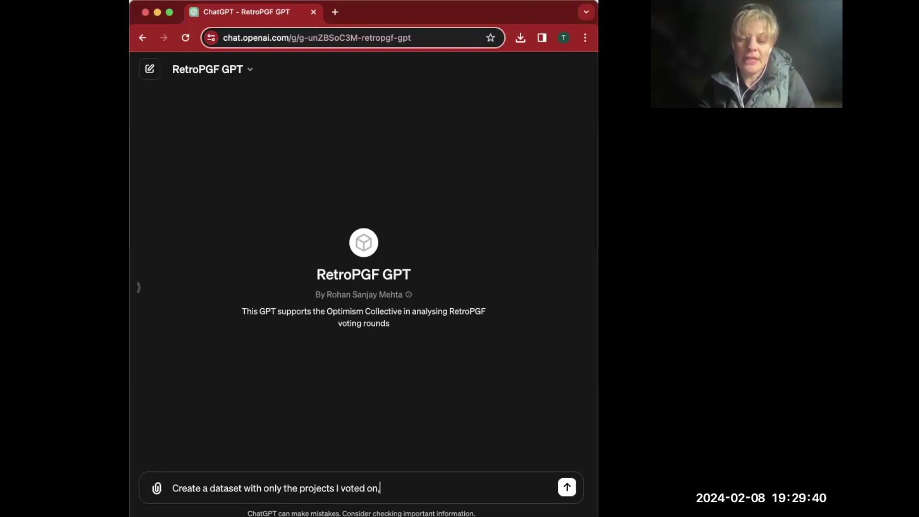
{"action": "type", "text": " let's"}
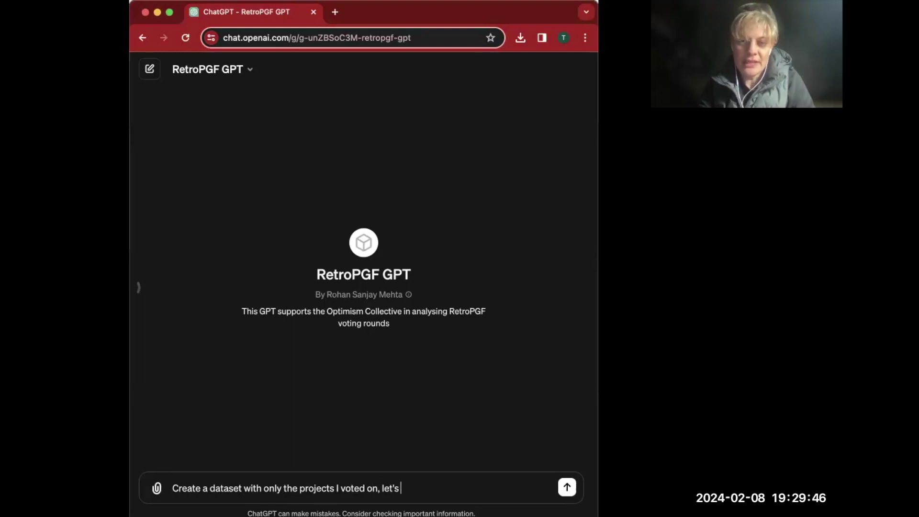
{"action": "type", "text": " call it \"m"}
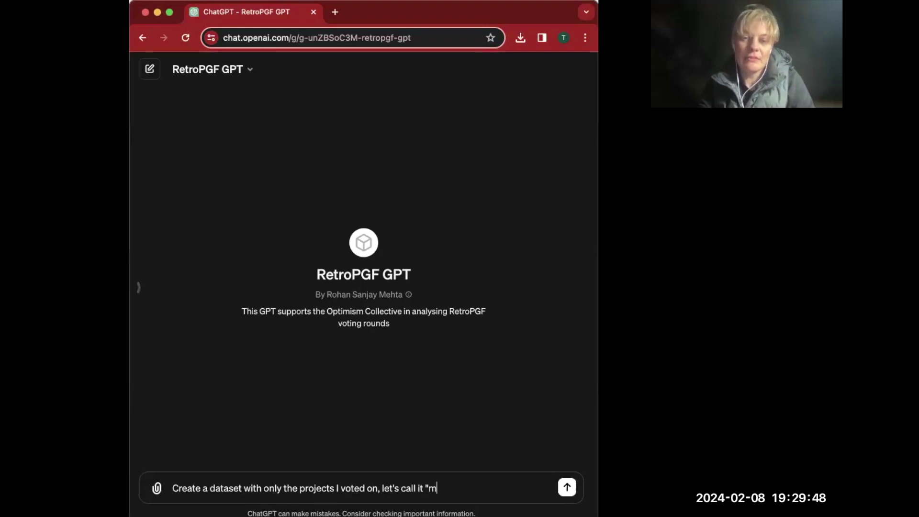
{"action": "type", "text": "y favorit"}
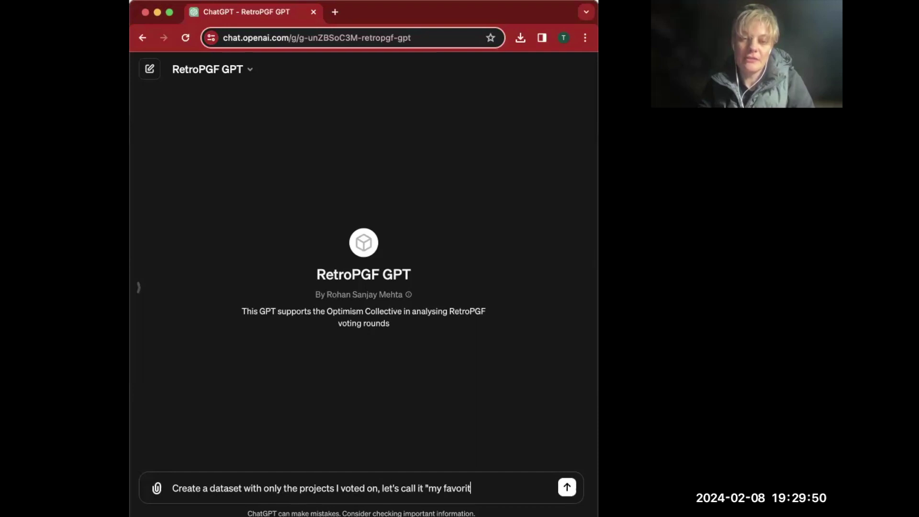
{"action": "type", "text": "e projects\""}
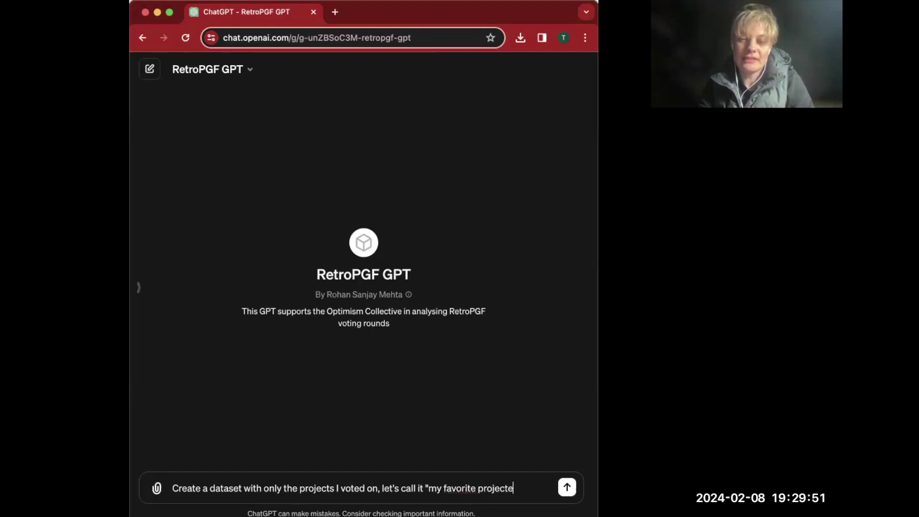
{"action": "type", "text": "."}
{"action": "key", "text": "Return"}
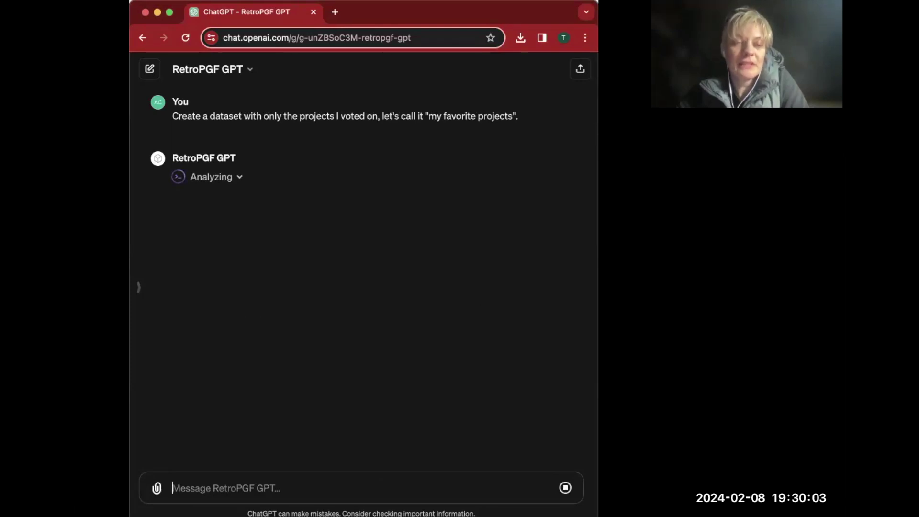
Inspect the analysis details behind the dataset and send the question "Are there any projects I voted on that did not receive any funding?".
{"action": "left_click", "coordinate": [238, 177]}
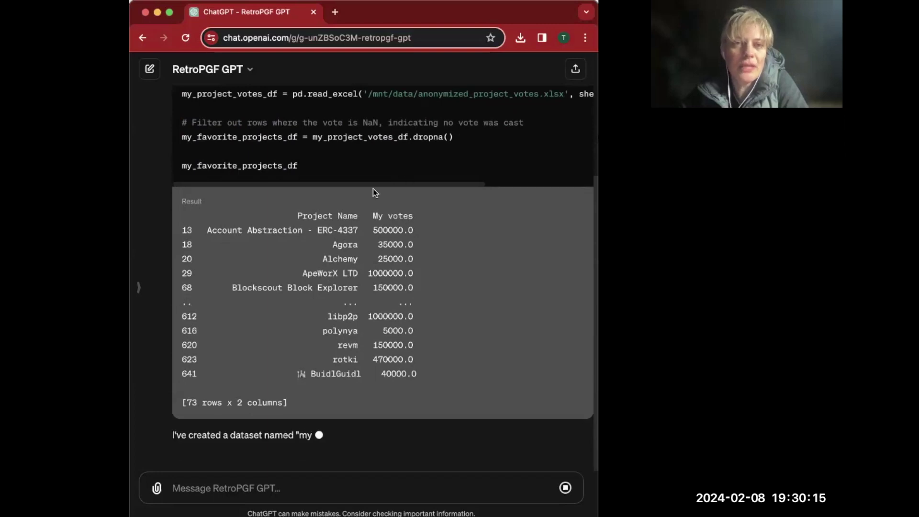
{"action": "scroll", "coordinate": [373, 190], "scroll_direction": "up", "scroll_amount": 2}
{"action": "left_click", "coordinate": [277, 101]}
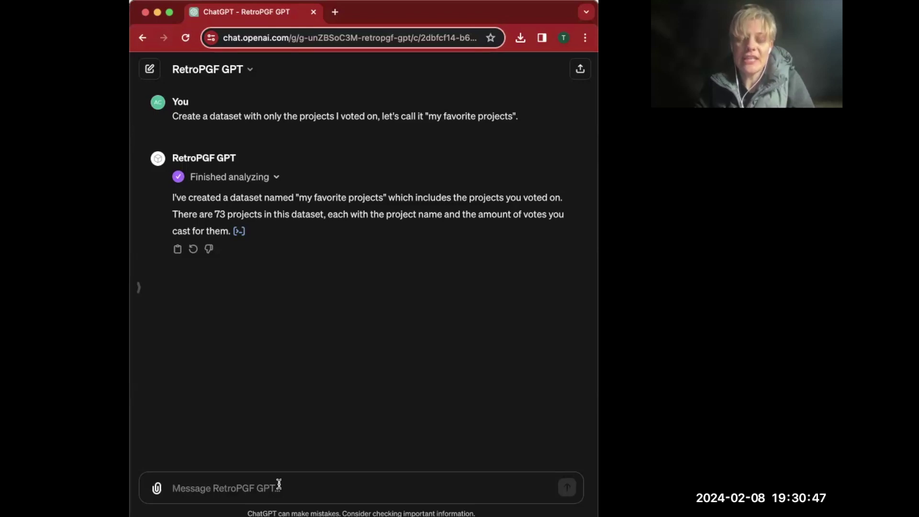
{"action": "type", "text": "Are there any projects I voted on that did not receive any funding?"}
{"action": "key", "text": "Return"}
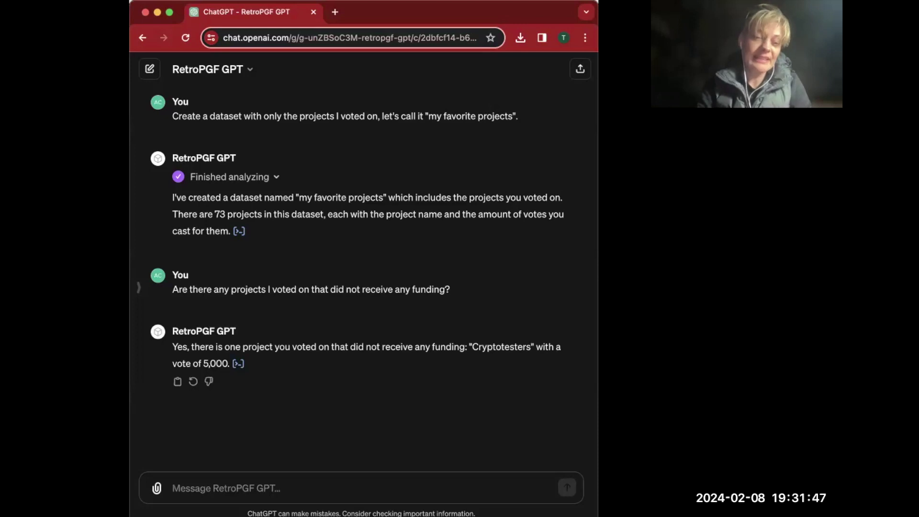
Send the question "Which projects received less funding than I voted.".
{"action": "type", "text": "Wh"}
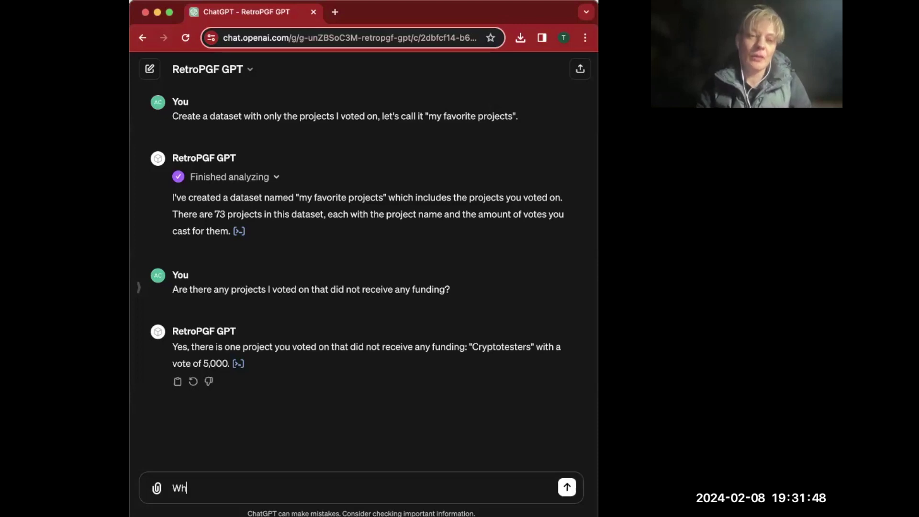
{"action": "type", "text": "ich projects"}
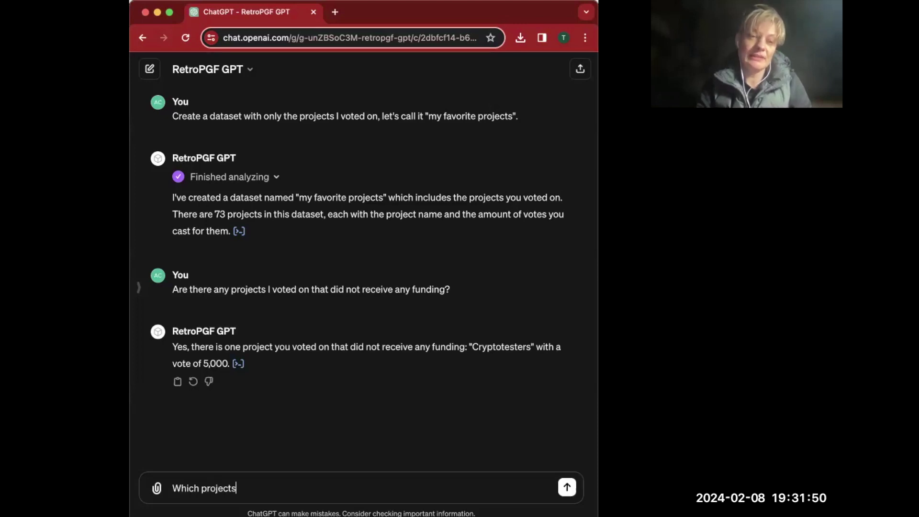
{"action": "type", "text": " received less than"}
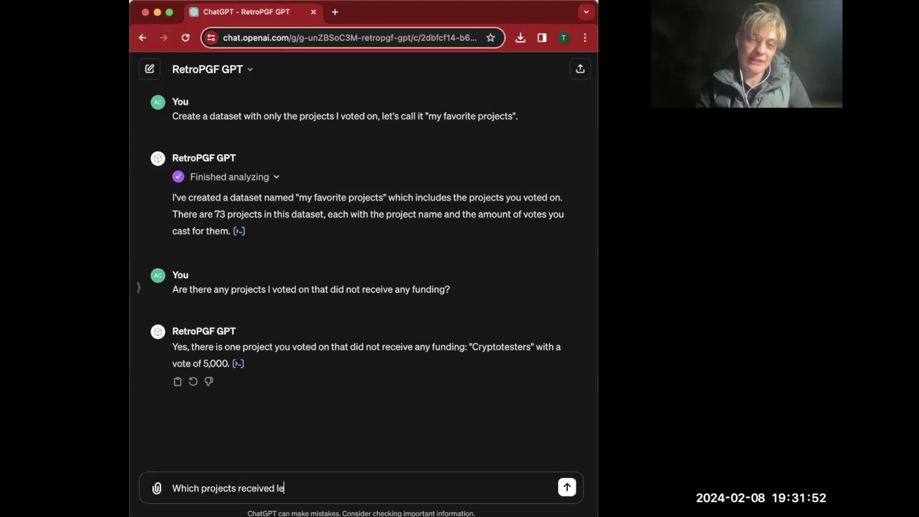
{"action": "key", "text": "BackSpace"}
{"action": "key", "text": "BackSpace"}
{"action": "key", "text": "BackSpace"}
{"action": "type", "text": "funding than I voted."}
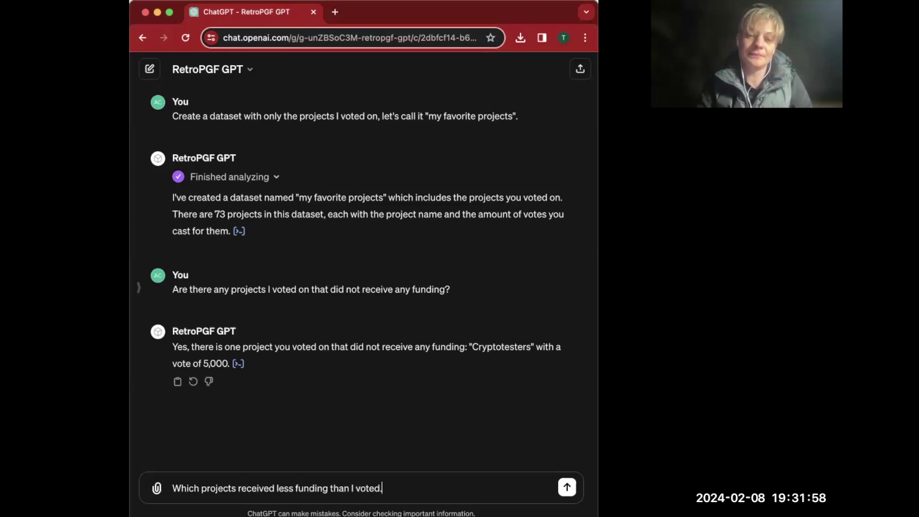
{"action": "key", "text": "Return"}
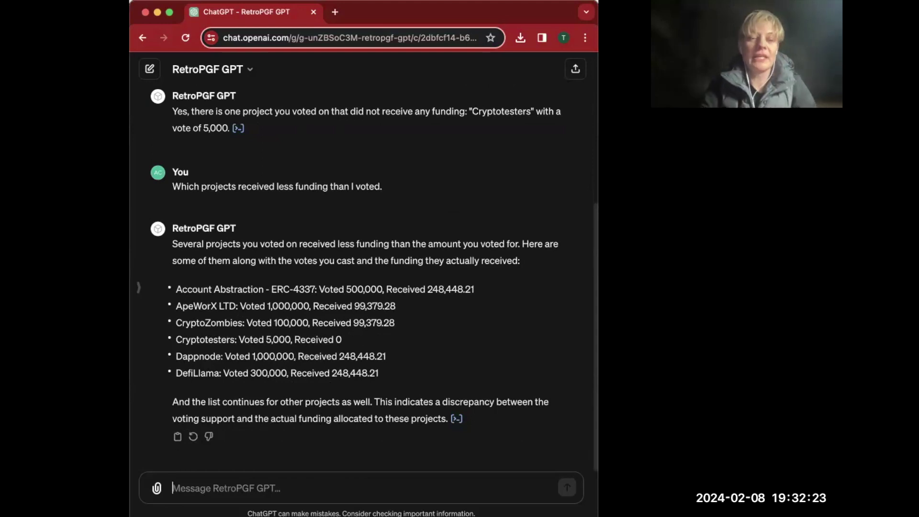
Send the request "Can you please provide a table that includes all of them?".
{"action": "type", "text": "Can you please pr"}
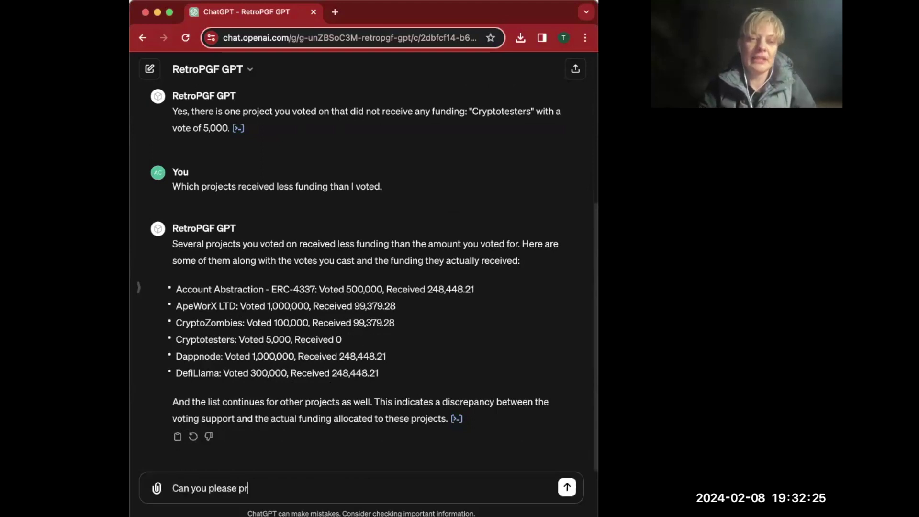
{"action": "type", "text": "ovide a tabl3"}
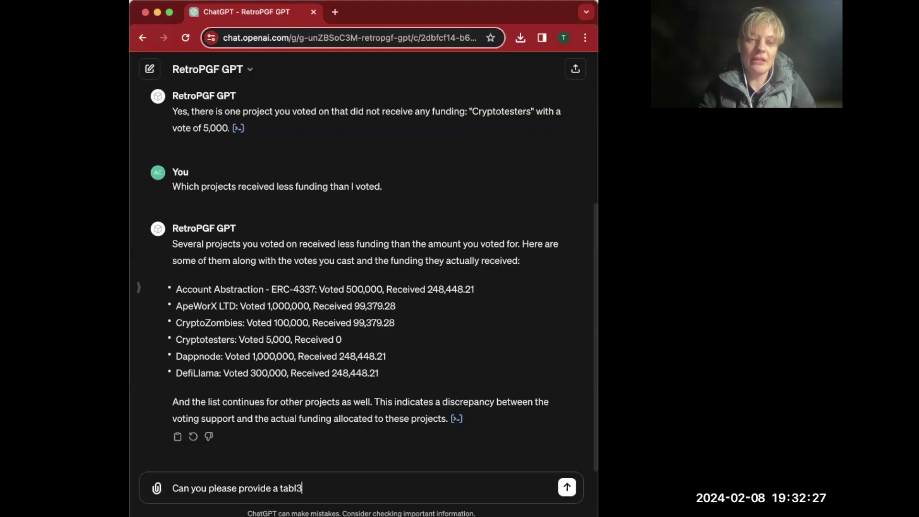
{"action": "key", "text": "BackSpace"}
{"action": "type", "text": "e that incl"}
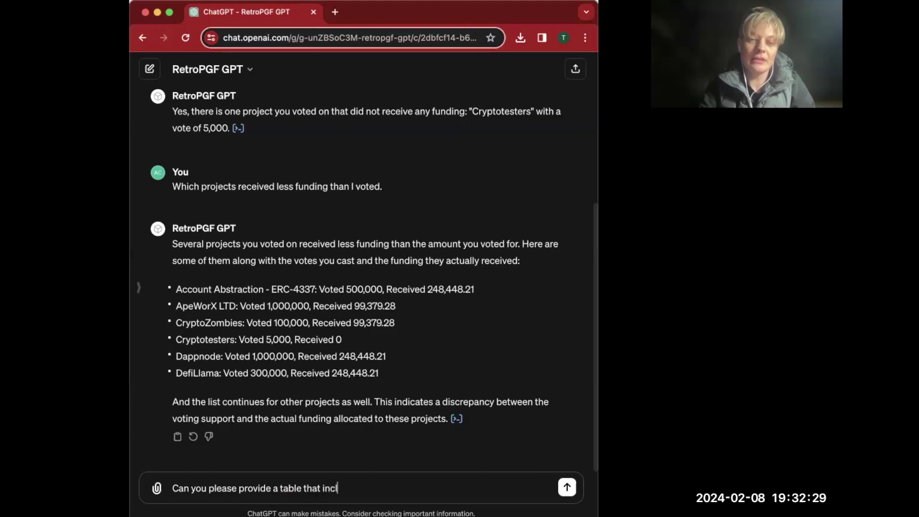
{"action": "type", "text": "udes all of them?"}
{"action": "key", "text": "Return"}
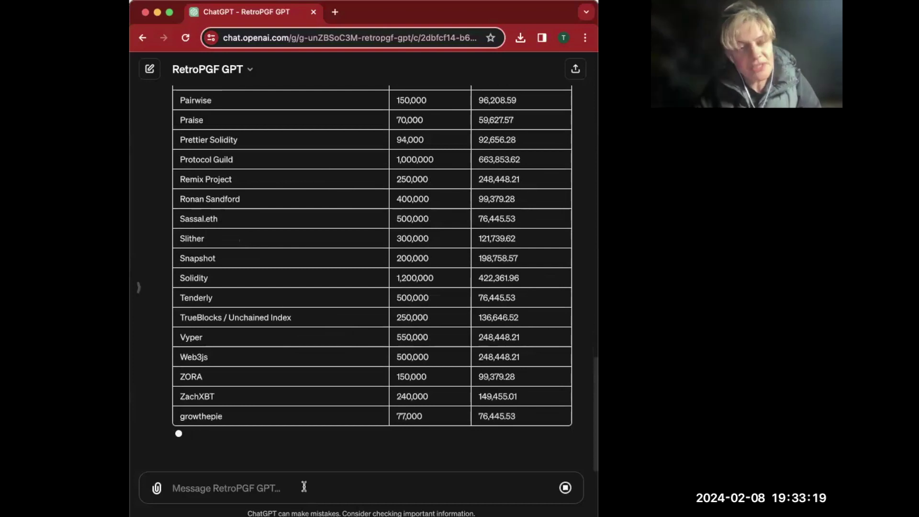
Send the request "Can you please provide me a csv file?" for the table of projects that received less funding than voted.
{"action": "type", "text": "Can you please f"}
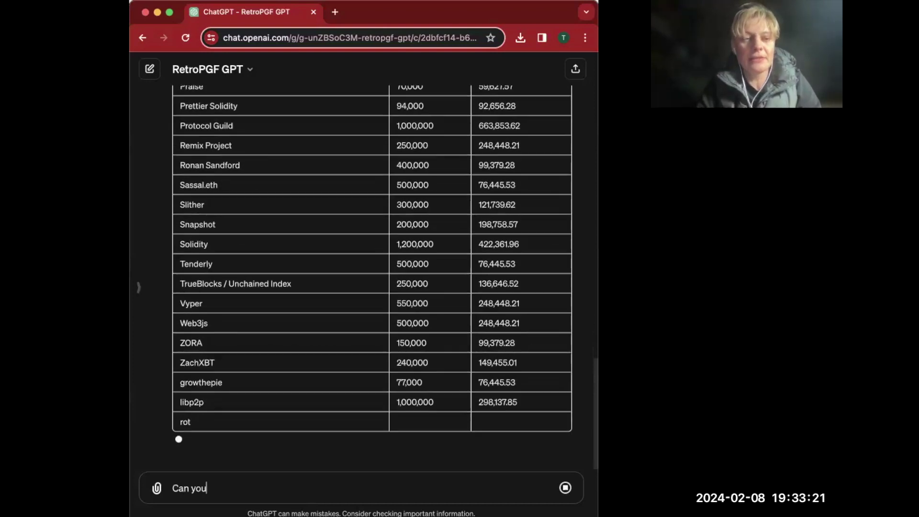
{"action": "key", "text": "BackSpace"}
{"action": "type", "text": "or"}
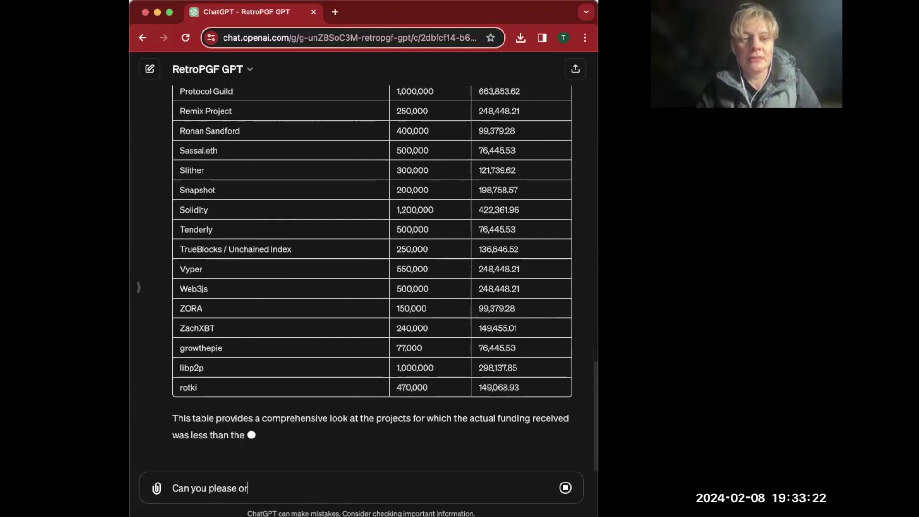
{"action": "key", "text": "BackSpace"}
{"action": "key", "text": "BackSpace"}
{"action": "type", "text": "provide me a csv file"}
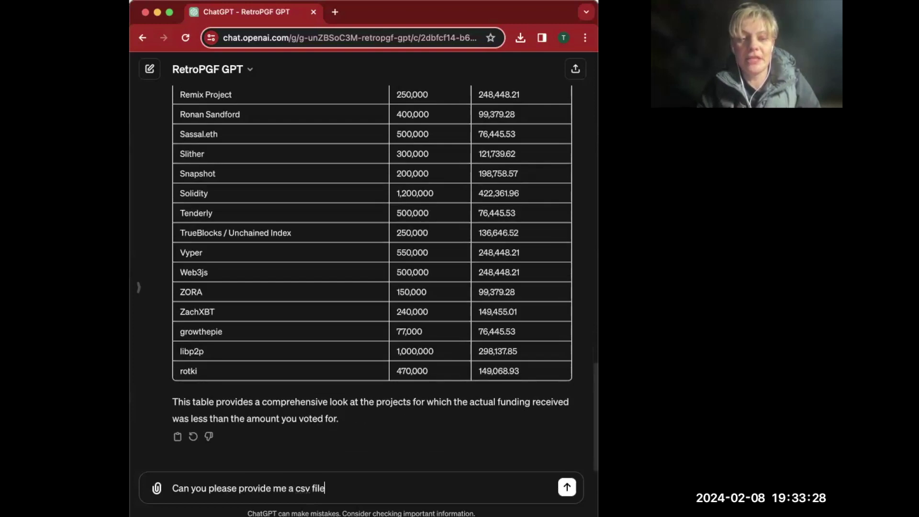
{"action": "key", "text": "Return"}
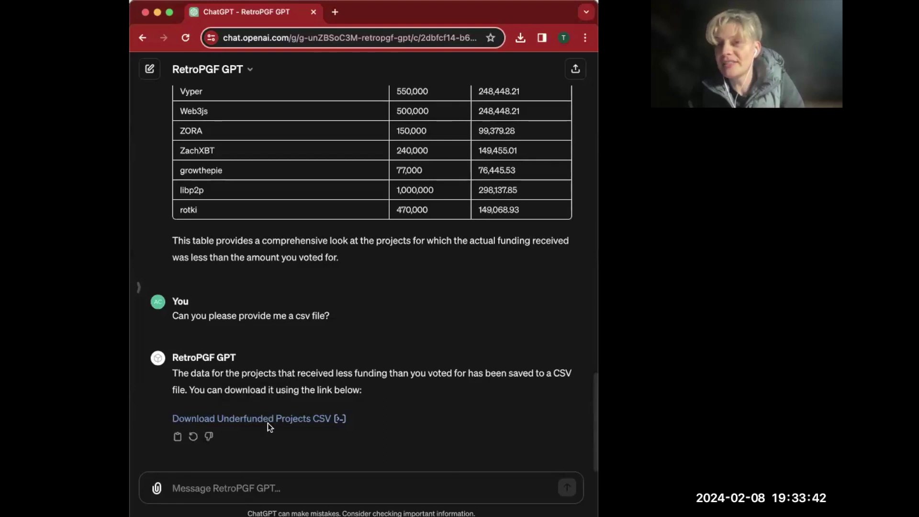
Send the question "Can you show the projects that deviate most in terms of funding received vs. my votes.".
{"action": "scroll", "coordinate": [349, 331], "scroll_direction": "up", "scroll_amount": 5}
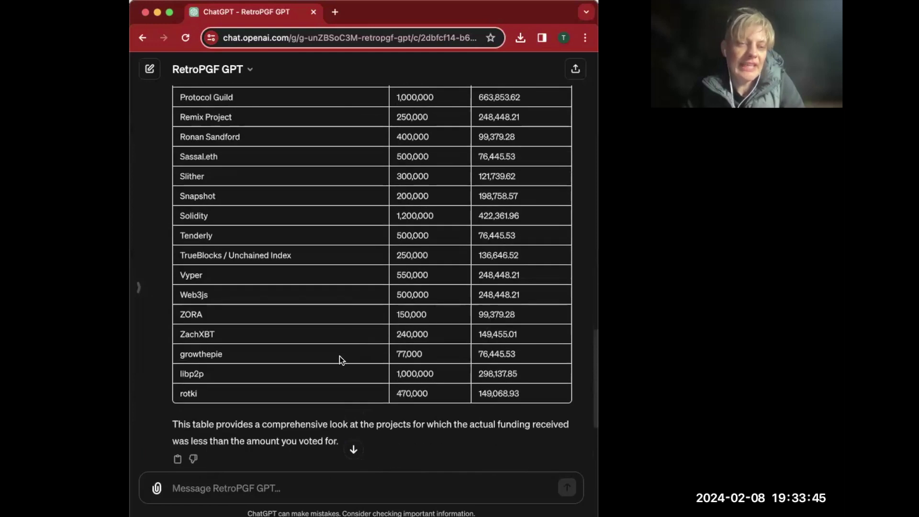
{"action": "scroll", "coordinate": [335, 412], "scroll_direction": "up", "scroll_amount": 1}
{"action": "scroll", "coordinate": [334, 412], "scroll_direction": "up", "scroll_amount": 10}
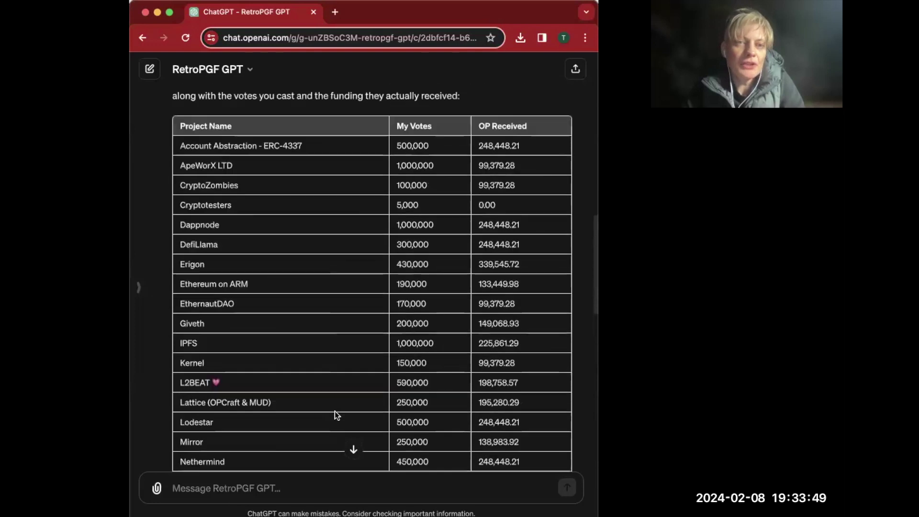
{"action": "scroll", "coordinate": [335, 411], "scroll_direction": "up", "scroll_amount": 2}
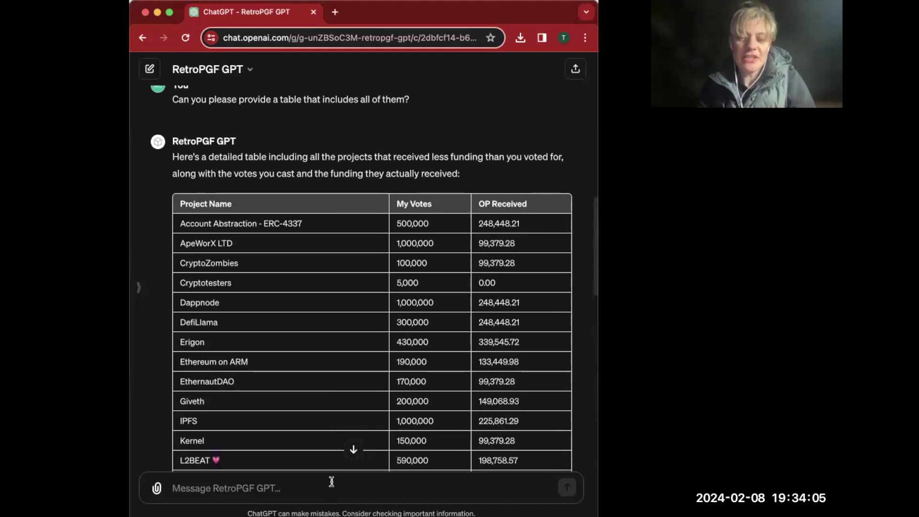
{"action": "type", "text": "Can you"}
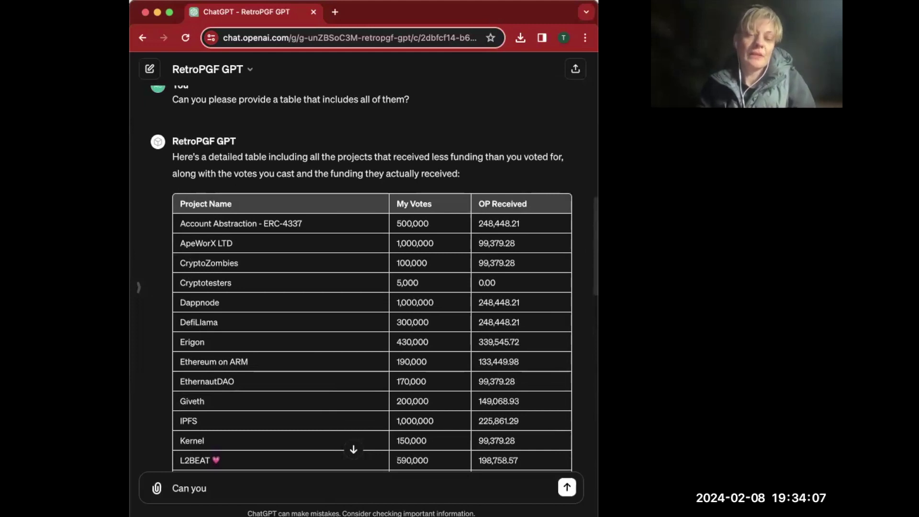
{"action": "type", "text": " show al"}
{"action": "type", "text": "the proje"}
{"action": "type", "text": "ct"}
{"action": "type", "text": "s"}
{"action": "type", "text": " that devit"}
{"action": "key", "text": "BackSpace"}
{"action": "type", "text": "ate"}
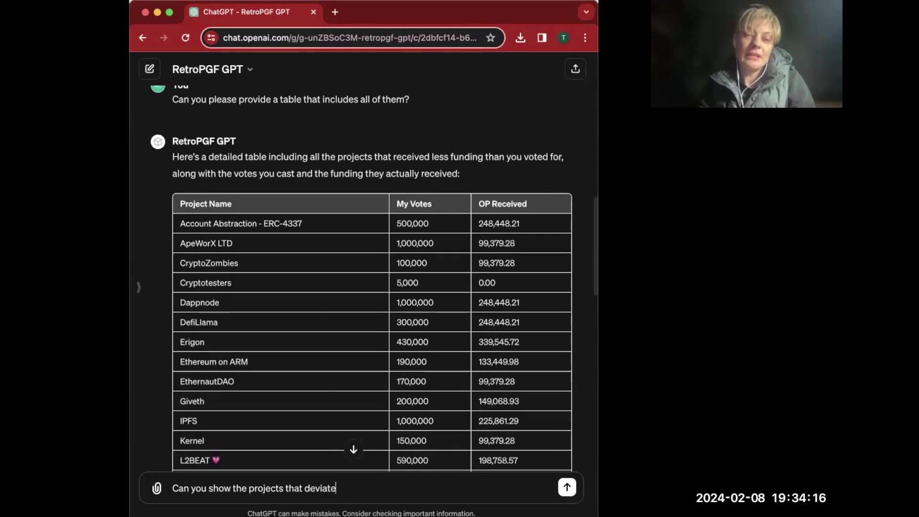
{"action": "type", "text": " most "}
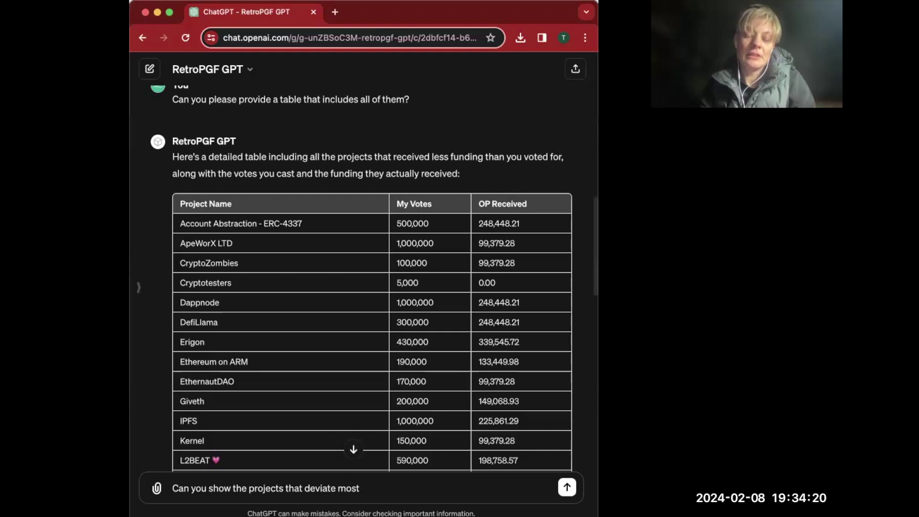
{"action": "type", "text": "in ter"}
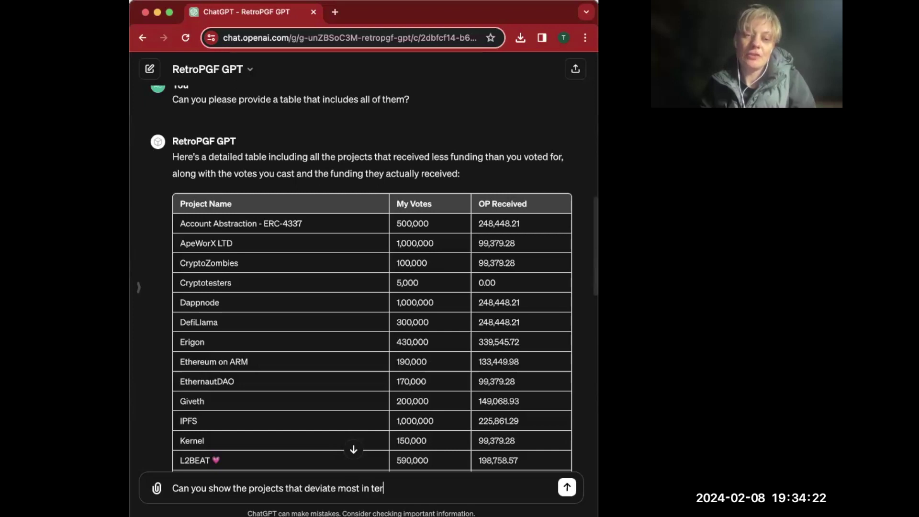
{"action": "type", "text": "ms of funding "}
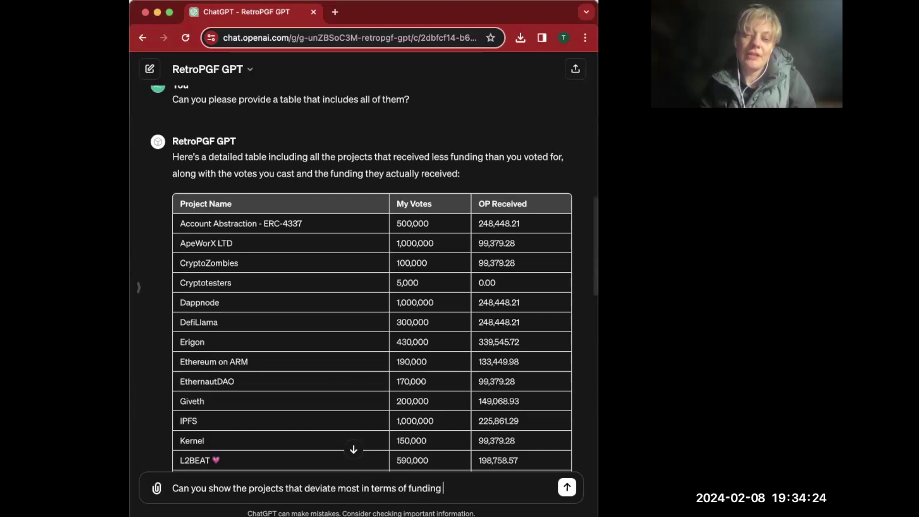
{"action": "type", "text": "received vs. my votes."}
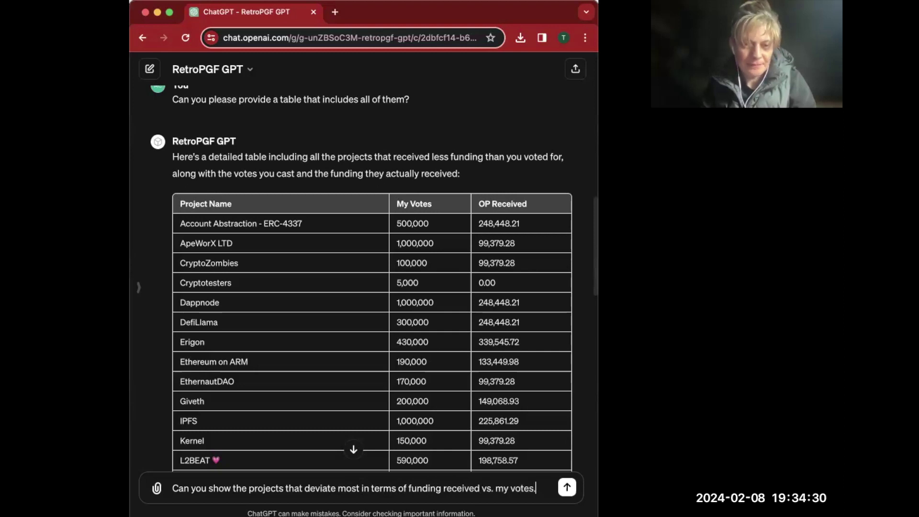
{"action": "key", "text": "Return"}
Examine the answer on the most deviating projects, including the error note, the question asked and each project's votes, funding received and deviation.
{"action": "scroll", "coordinate": [354, 426], "scroll_direction": "down", "scroll_amount": 10}
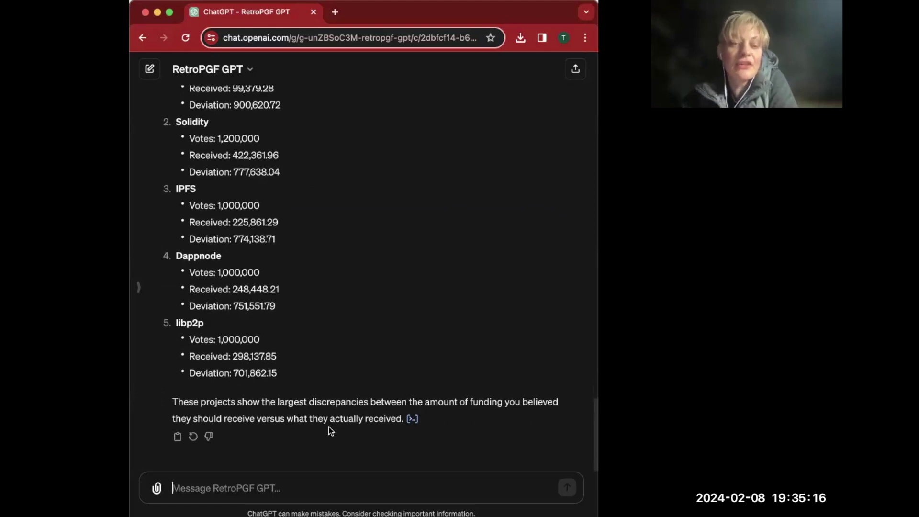
{"action": "scroll", "coordinate": [449, 349], "scroll_direction": "up", "scroll_amount": 2}
{"action": "scroll", "coordinate": [459, 272], "scroll_direction": "up", "scroll_amount": 3}
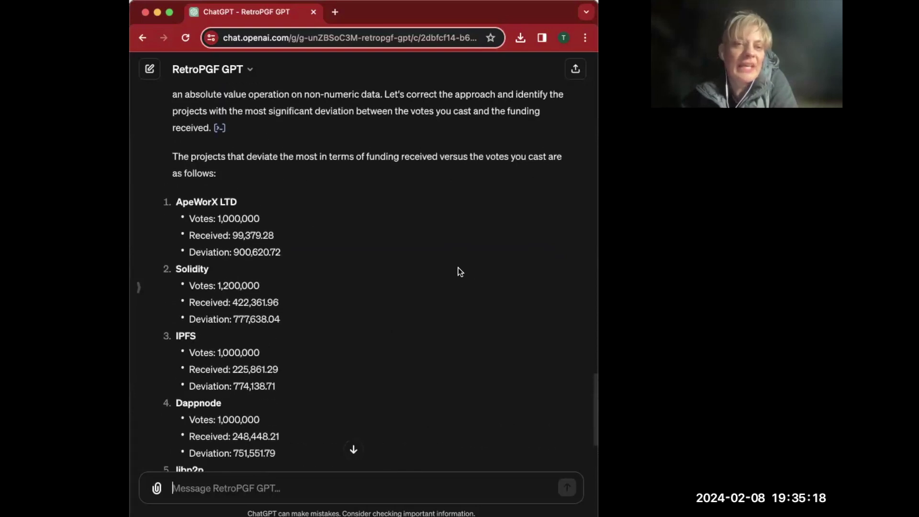
{"action": "scroll", "coordinate": [458, 270], "scroll_direction": "up", "scroll_amount": 1}
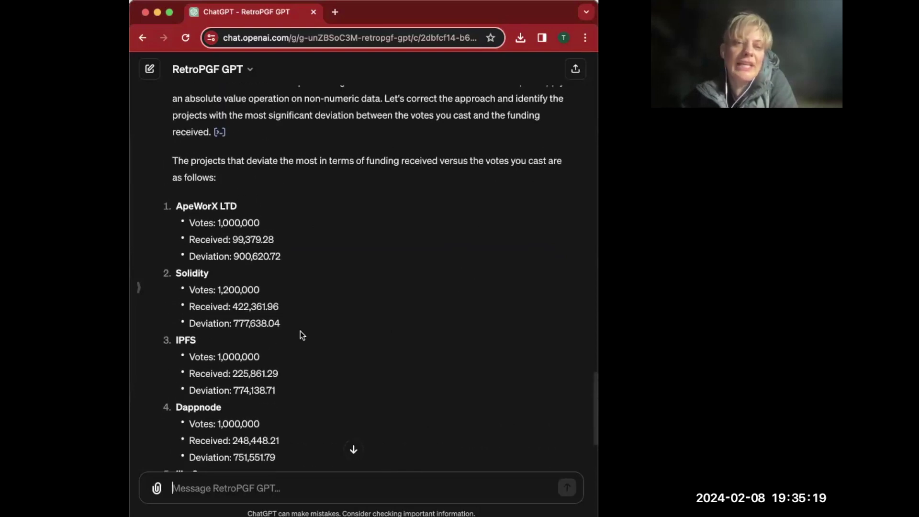
{"action": "scroll", "coordinate": [403, 262], "scroll_direction": "up", "scroll_amount": 3}
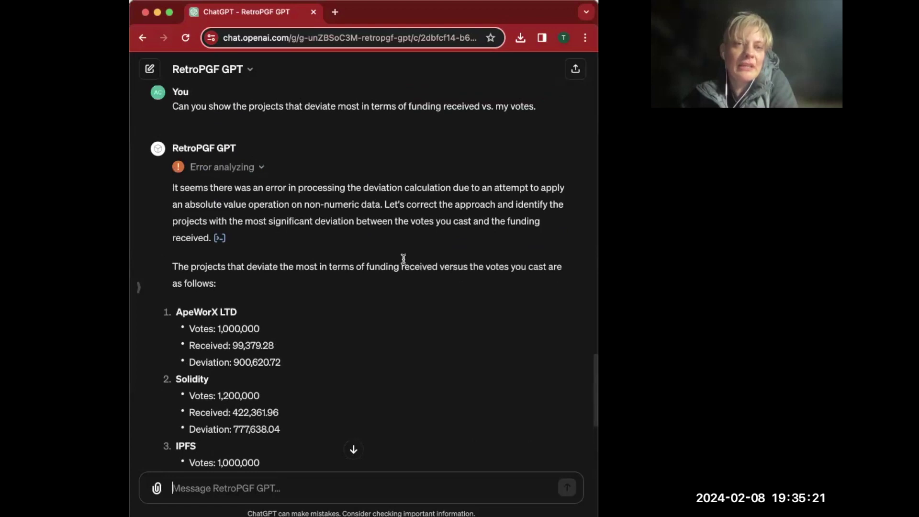
{"action": "scroll", "coordinate": [403, 258], "scroll_direction": "up", "scroll_amount": 10}
{"action": "scroll", "coordinate": [404, 262], "scroll_direction": "down", "scroll_amount": 7}
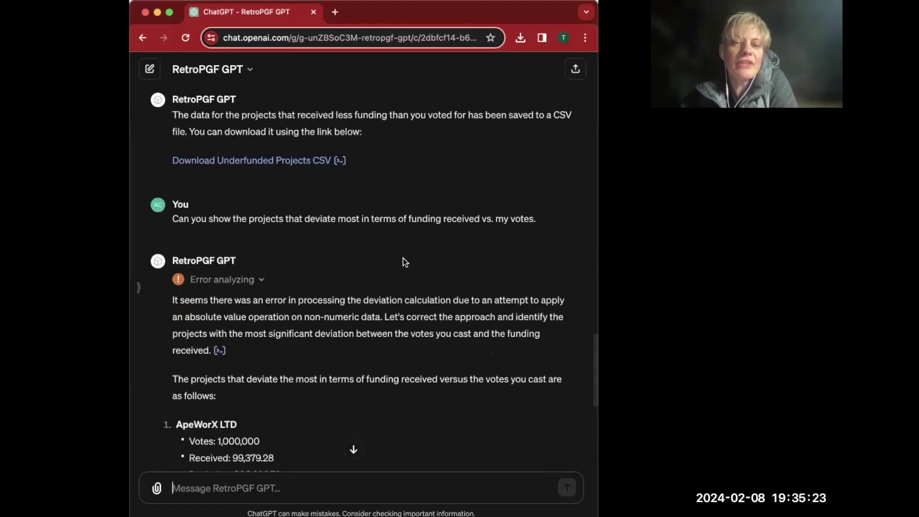
{"action": "scroll", "coordinate": [413, 330], "scroll_direction": "down", "scroll_amount": 2}
{"action": "scroll", "coordinate": [426, 307], "scroll_direction": "up", "scroll_amount": 2}
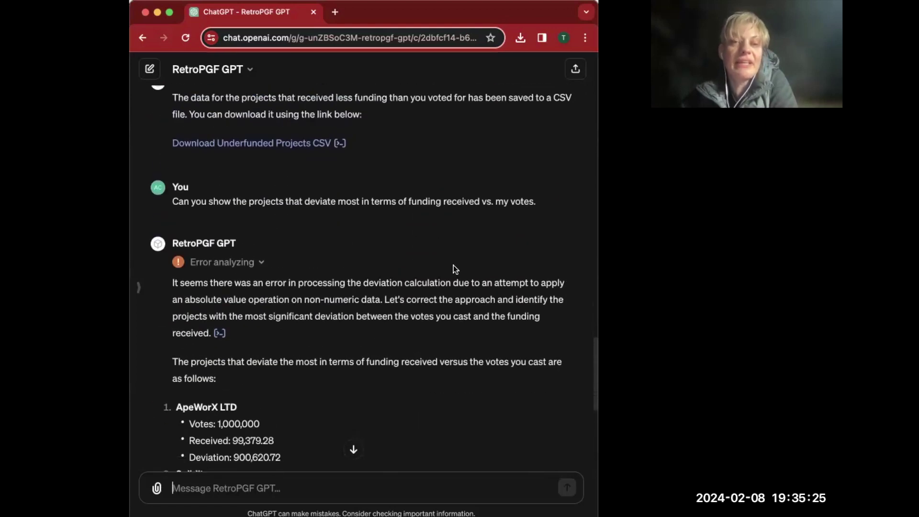
{"action": "left_click_drag", "start_coordinate": [536, 201], "coordinate": [171, 201]}
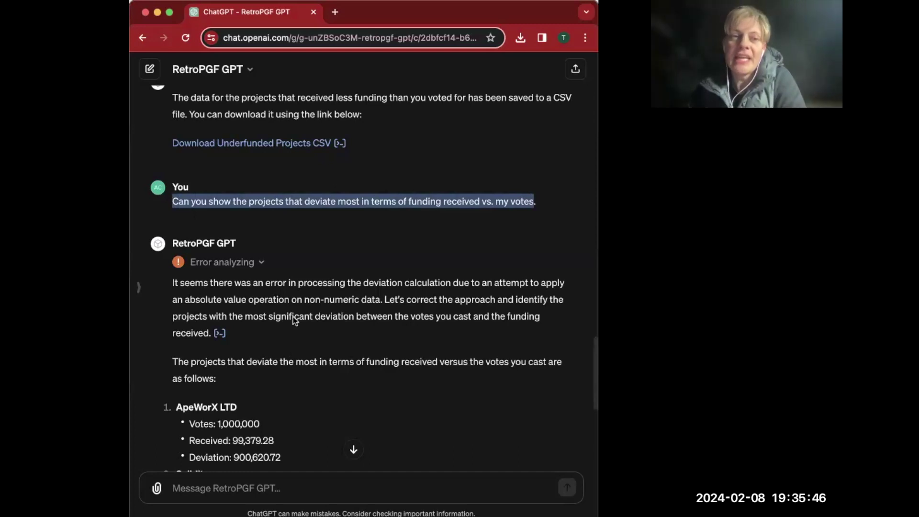
{"action": "left_click", "coordinate": [305, 202]}
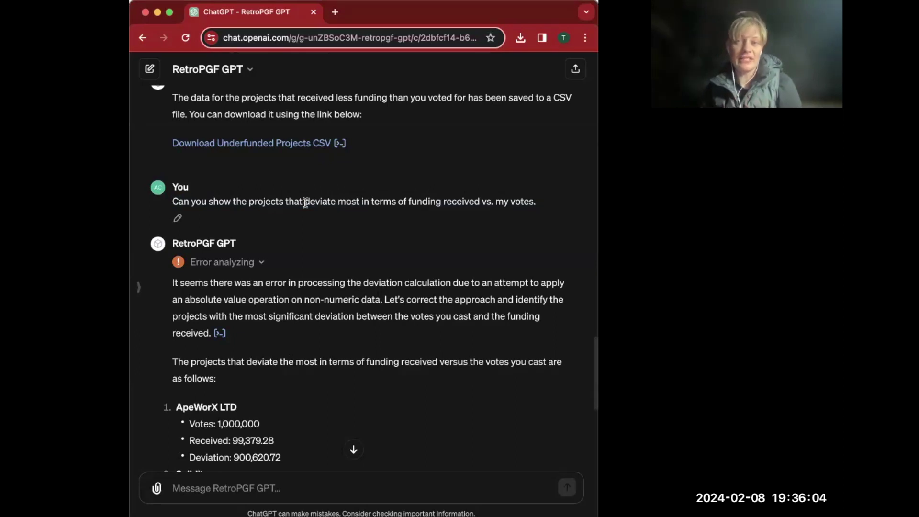
{"action": "scroll", "coordinate": [305, 203], "scroll_direction": "down", "scroll_amount": 3}
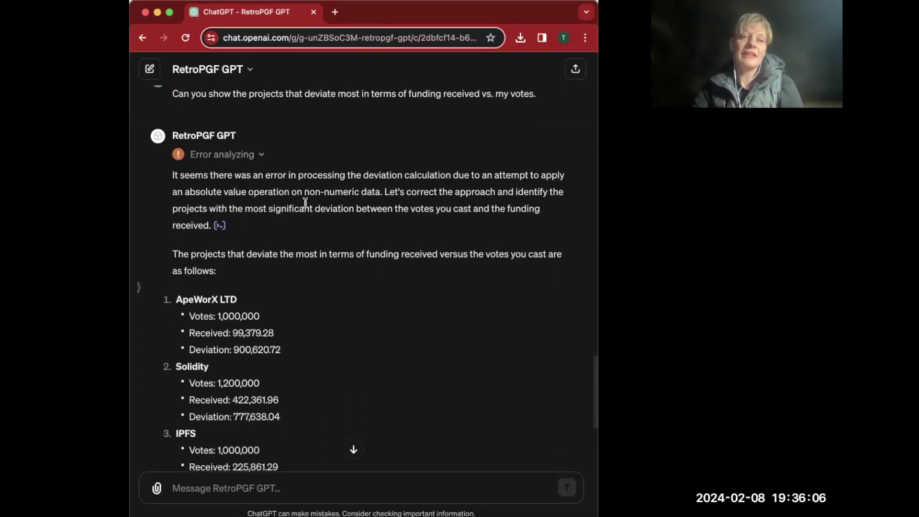
{"action": "scroll", "coordinate": [305, 202], "scroll_direction": "down", "scroll_amount": 4}
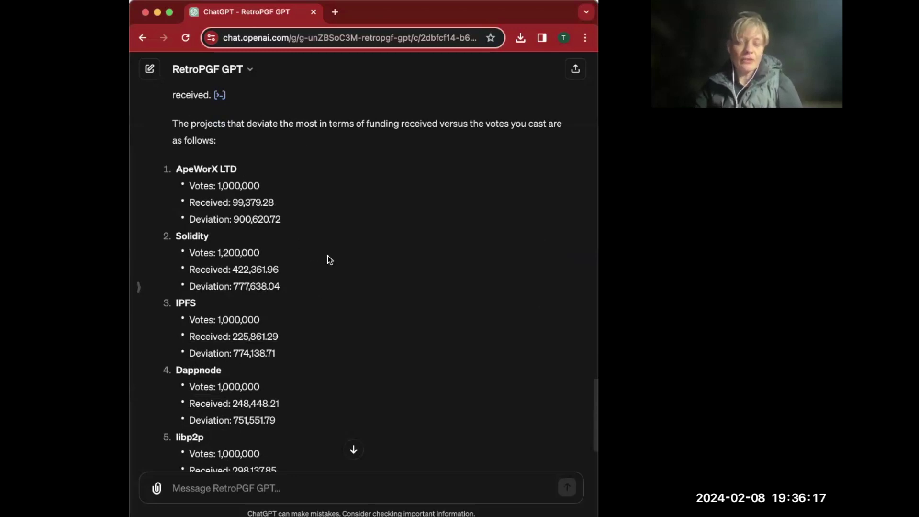
{"action": "scroll", "coordinate": [329, 259], "scroll_direction": "down", "scroll_amount": 4}
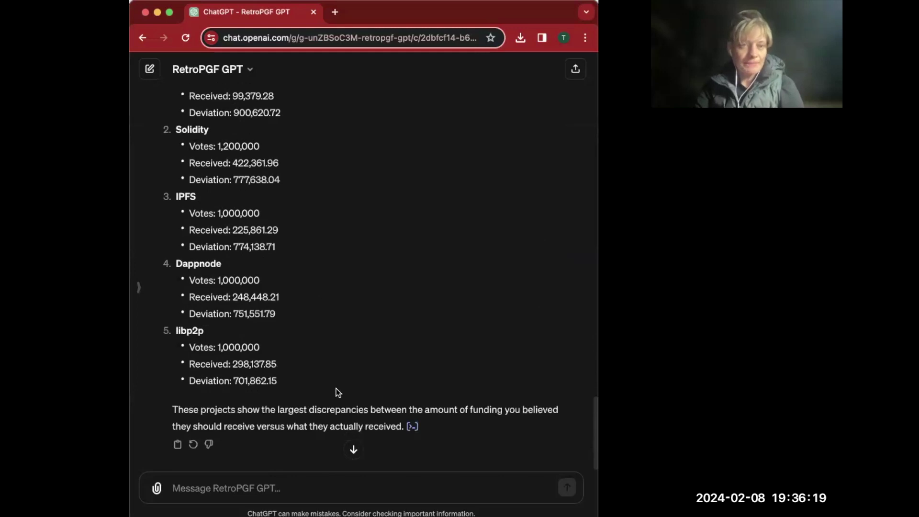
Send the request "can you provide a table please" for the projects with the largest deviation.
{"action": "left_click", "coordinate": [352, 448]}
{"action": "left_click", "coordinate": [315, 487]}
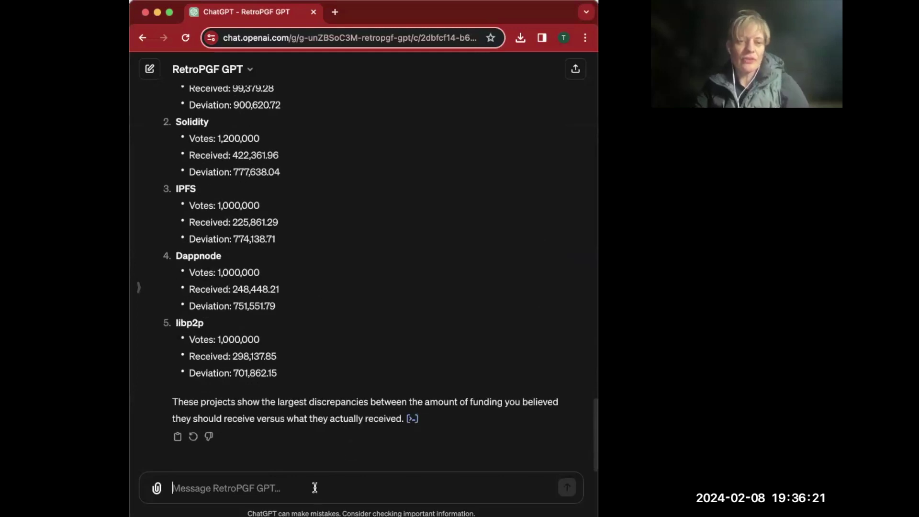
{"action": "type", "text": "can you"}
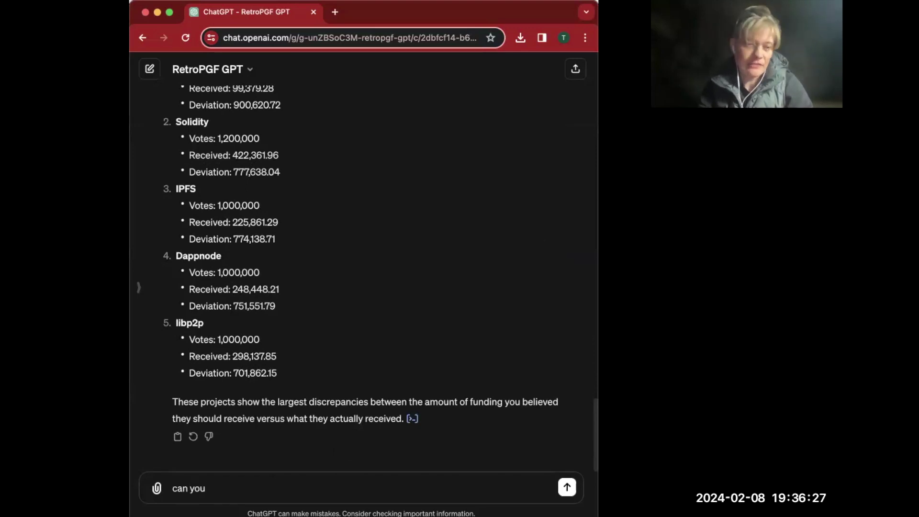
{"action": "type", "text": "provide a talbe"}
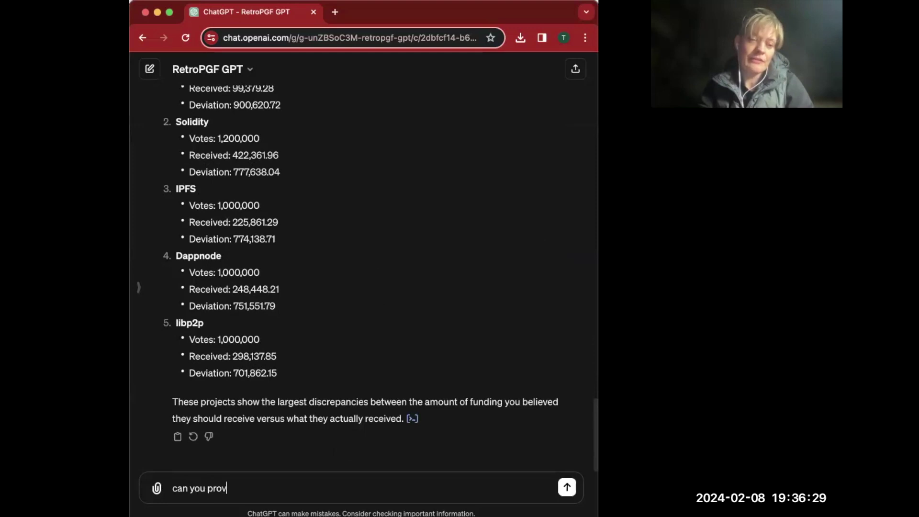
{"action": "key", "text": "BackSpace"}
{"action": "key", "text": "BackSpace"}
{"action": "key", "text": "BackSpace"}
{"action": "key", "text": "BackSpace"}
{"action": "type", "text": "ble please"}
{"action": "key", "text": "Return"}
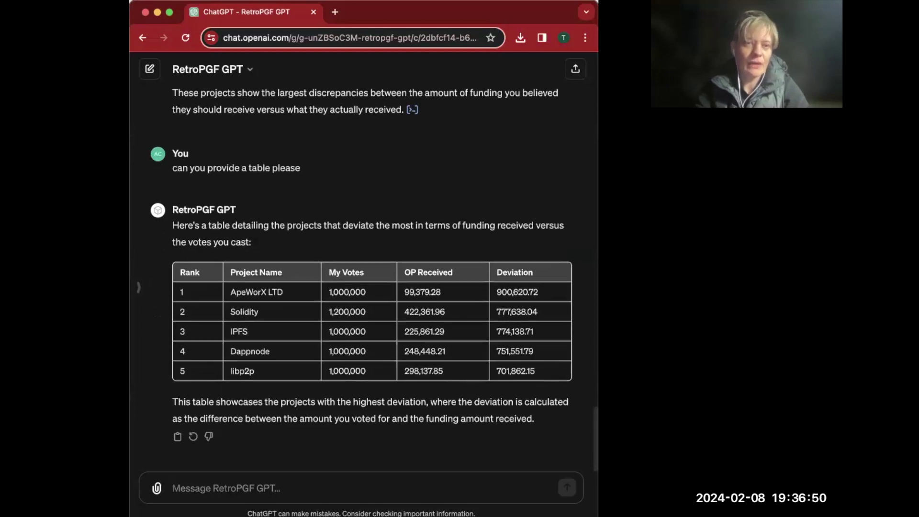
Send the question "Can you create a chart showing the deviation?" and review the resulting chart with its explanation.
{"action": "scroll", "coordinate": [338, 437], "scroll_direction": "up", "scroll_amount": 1}
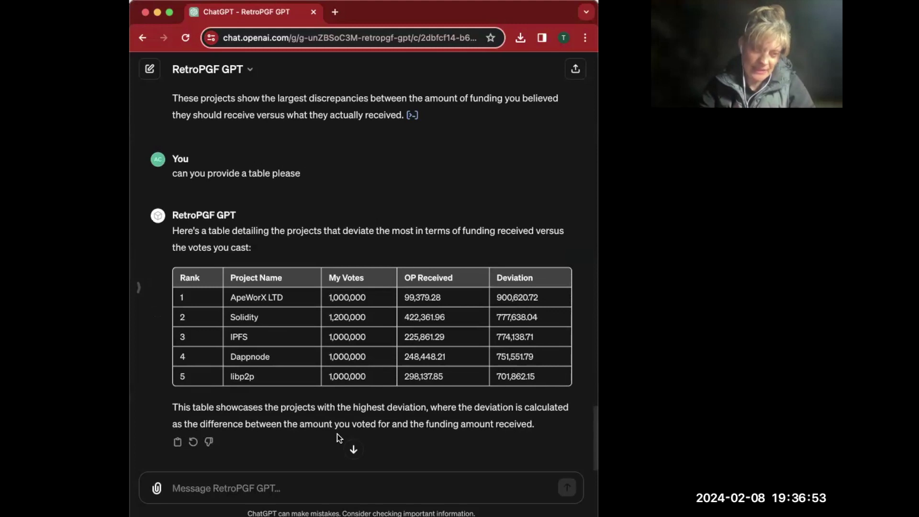
{"action": "type", "text": "CAn yo"}
{"action": "key", "text": "BackSpace"}
{"action": "key", "text": "BackSpace"}
{"action": "key", "text": "BackSpace"}
{"action": "key", "text": "BackSpace"}
{"action": "key", "text": "BackSpace"}
{"action": "type", "text": "an you creat"}
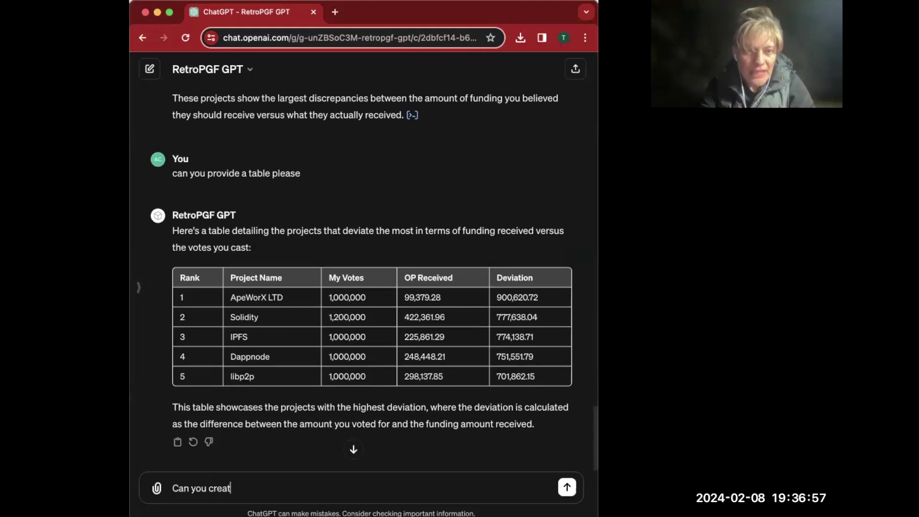
{"action": "type", "text": "e a chart showing the deviation?"}
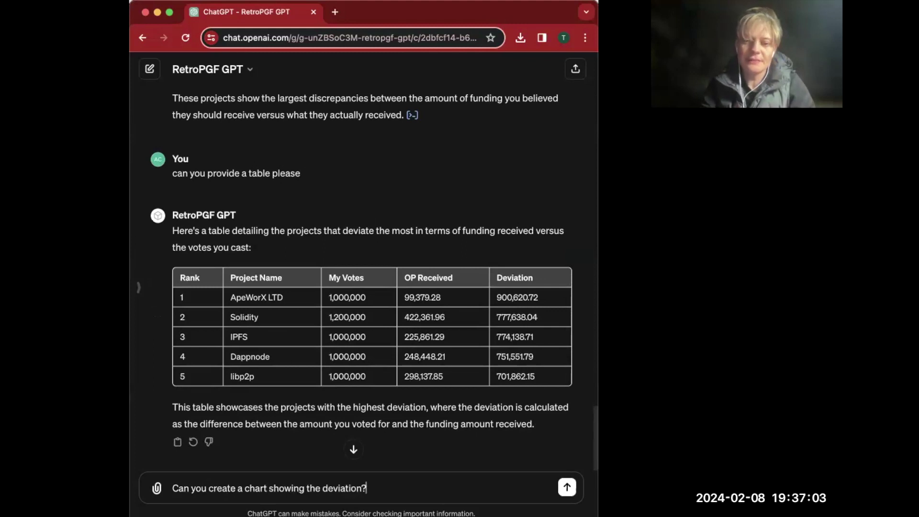
{"action": "key", "text": "Return"}
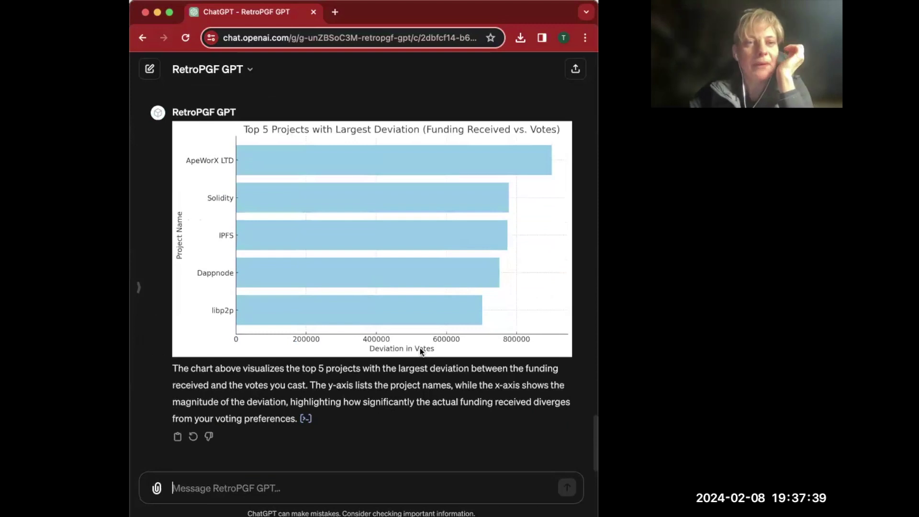
{"action": "scroll", "coordinate": [423, 384], "scroll_direction": "up", "scroll_amount": 3}
{"action": "scroll", "coordinate": [423, 384], "scroll_direction": "up", "scroll_amount": 3}
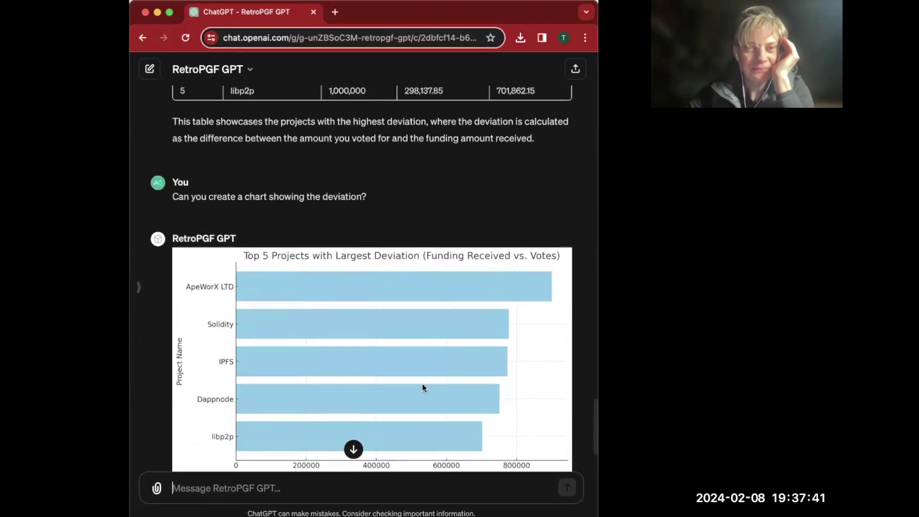
{"action": "scroll", "coordinate": [422, 384], "scroll_direction": "down", "scroll_amount": 5}
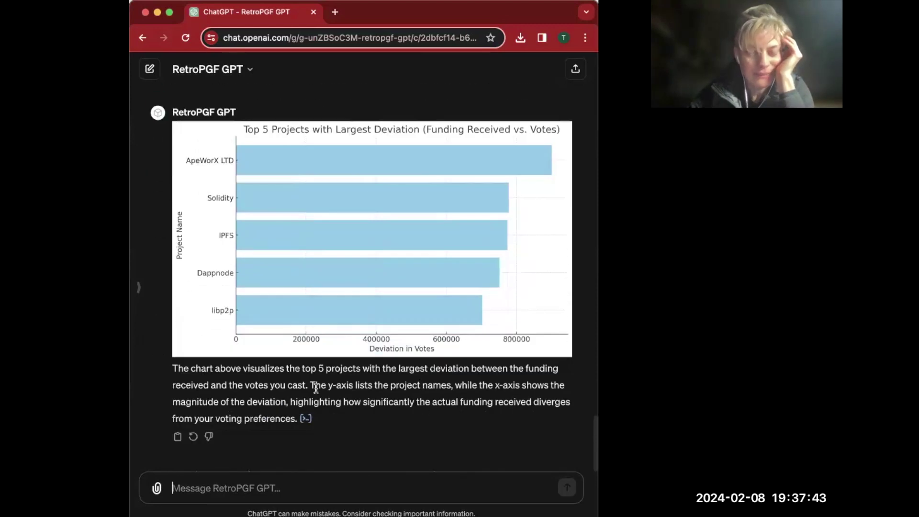
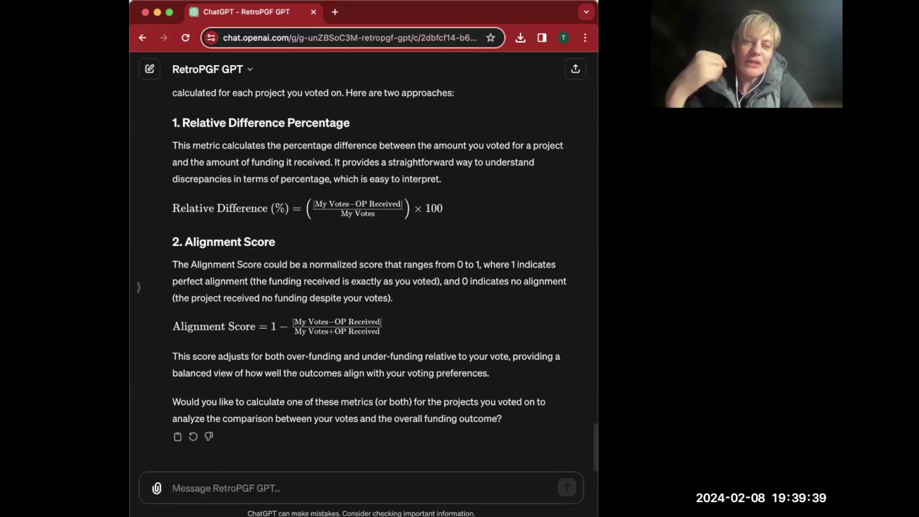
Send the request "Let go, please calculate both metrics for the 5 projects.".
{"action": "type", "text": "Let"}
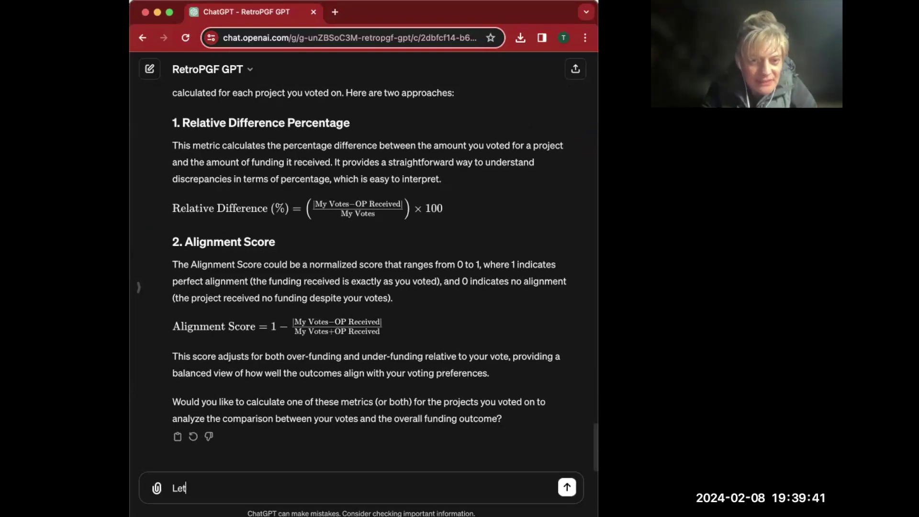
{"action": "type", "text": " go, "}
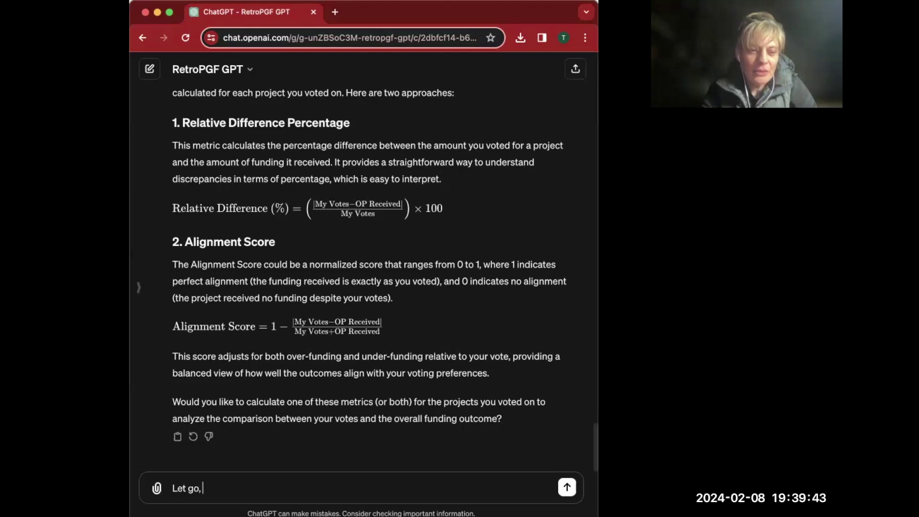
{"action": "type", "text": "pleas"}
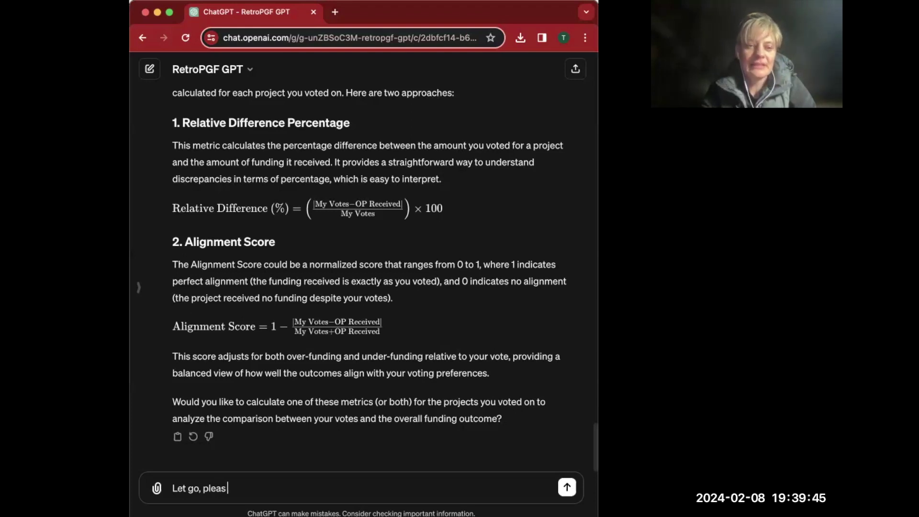
{"action": "type", "text": "e calcu"}
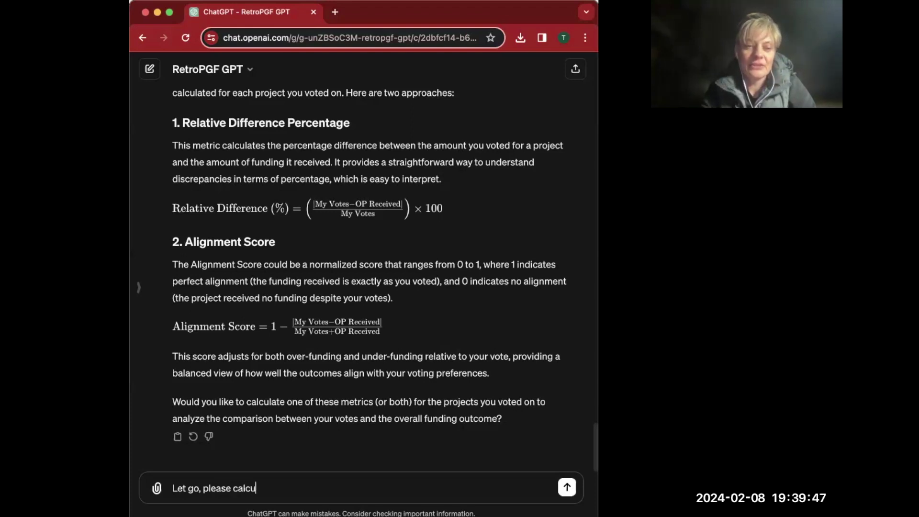
{"action": "type", "text": "late both metr"}
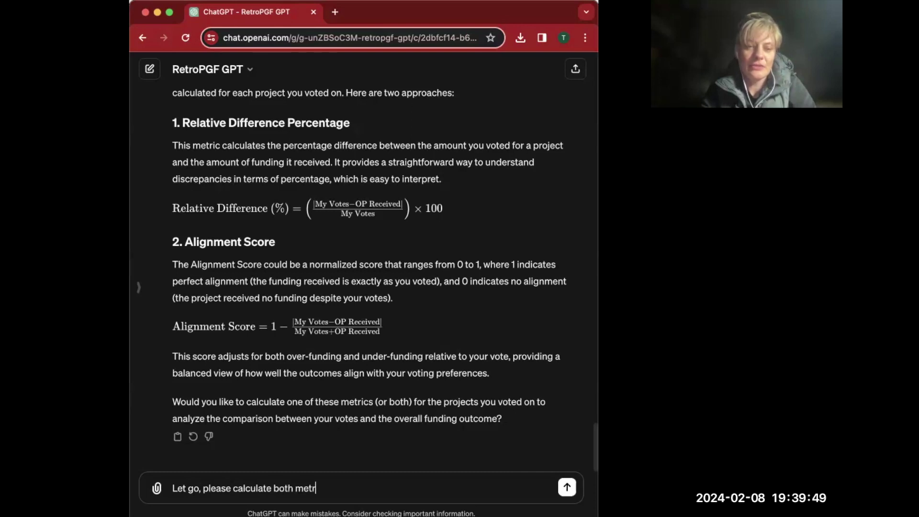
{"action": "type", "text": "ics for the"}
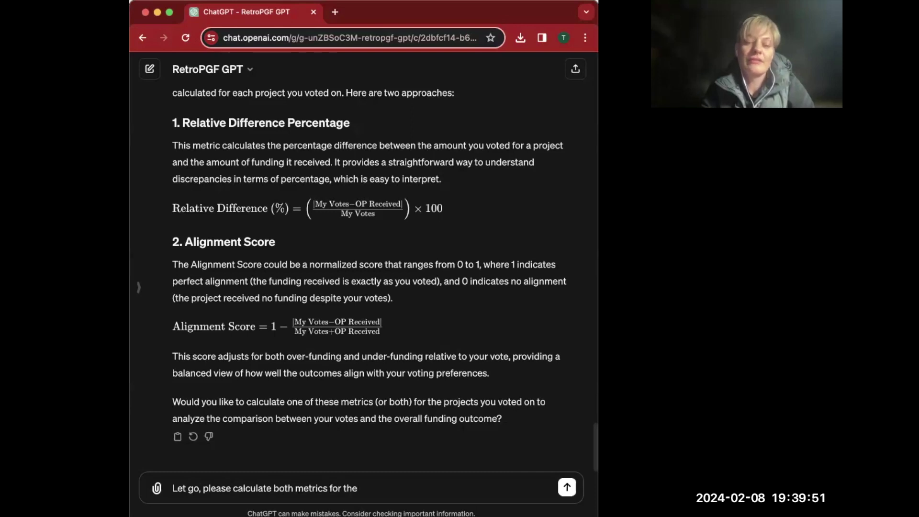
{"action": "type", "text": " 5 projects wi"}
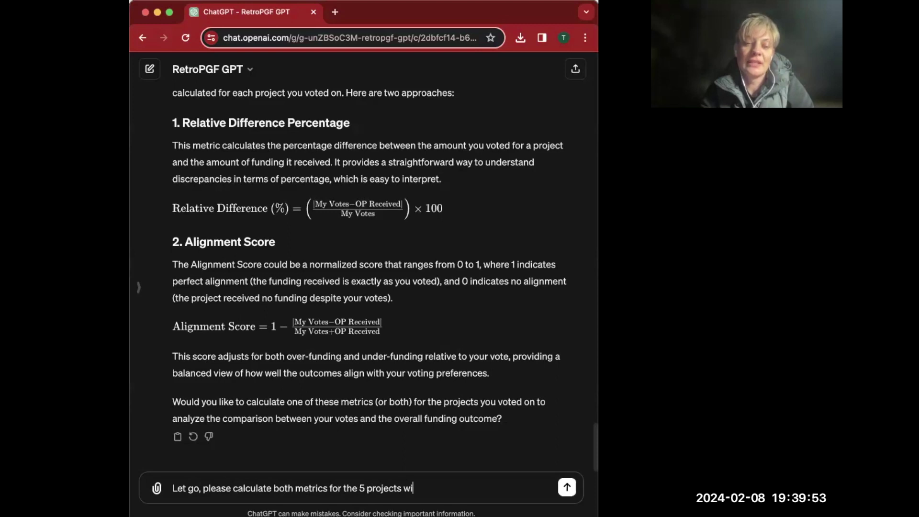
{"action": "type", "text": "th largest"}
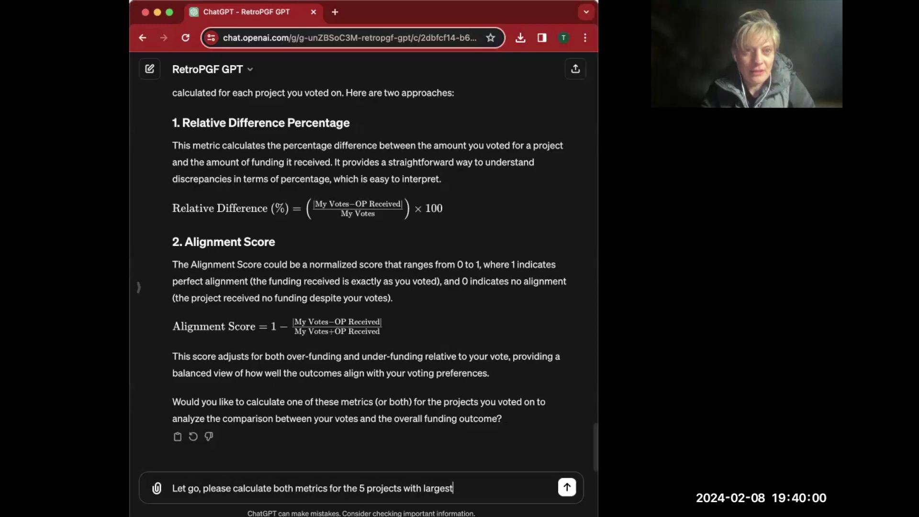
{"action": "scroll", "coordinate": [470, 397], "scroll_direction": "up", "scroll_amount": 3}
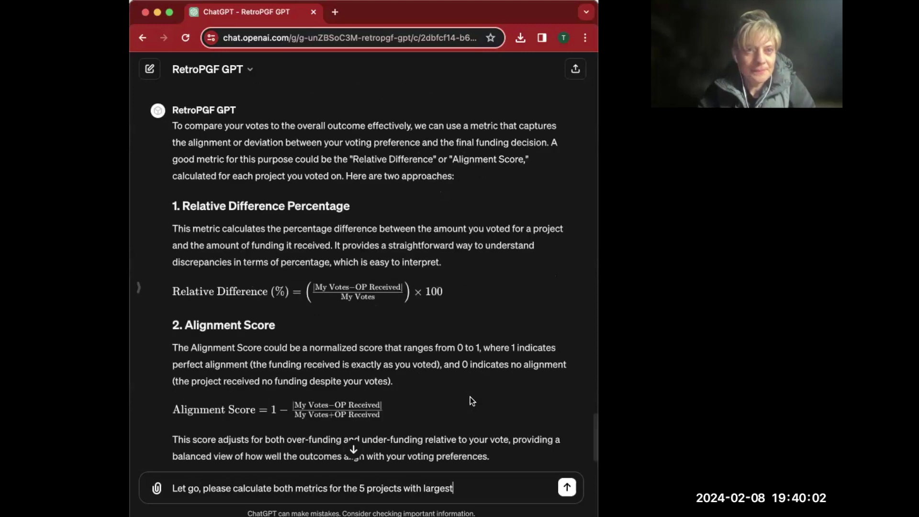
{"action": "scroll", "coordinate": [470, 397], "scroll_direction": "down", "scroll_amount": 2}
{"action": "left_click_drag", "start_coordinate": [402, 493], "coordinate": [514, 494]}
{"action": "type", "text": "."}
{"action": "key", "text": "Return"}
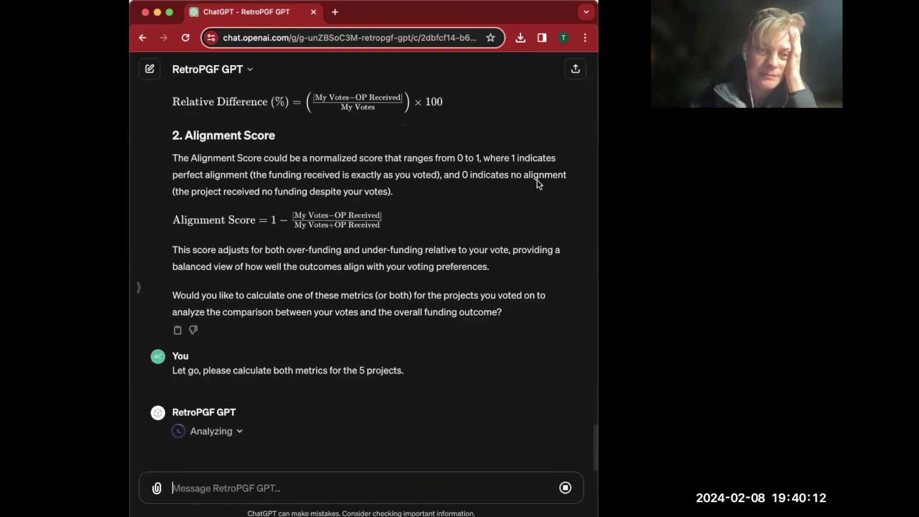
Review the earlier deviation chart, the two metric definitions and the calculated metrics table for the five projects.
{"action": "scroll", "coordinate": [537, 180], "scroll_direction": "up", "scroll_amount": 10}
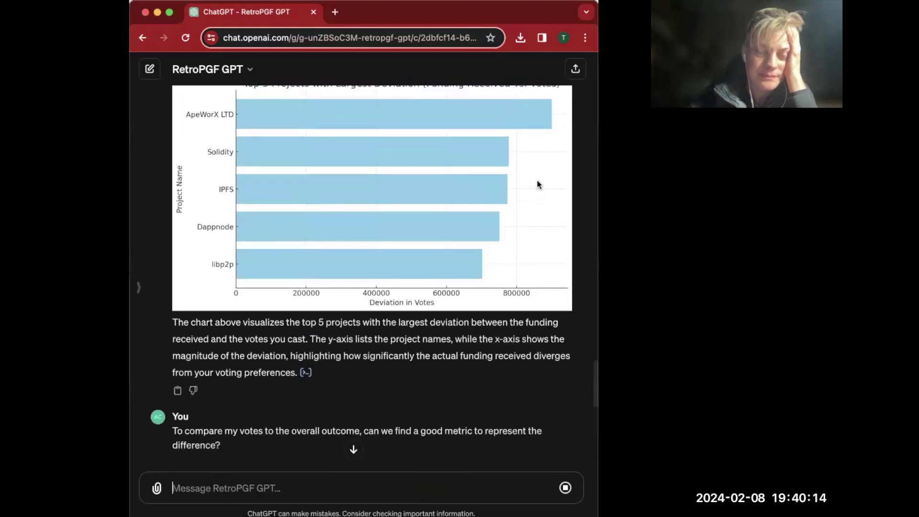
{"action": "scroll", "coordinate": [537, 185], "scroll_direction": "up", "scroll_amount": 2}
{"action": "scroll", "coordinate": [537, 185], "scroll_direction": "down", "scroll_amount": 10}
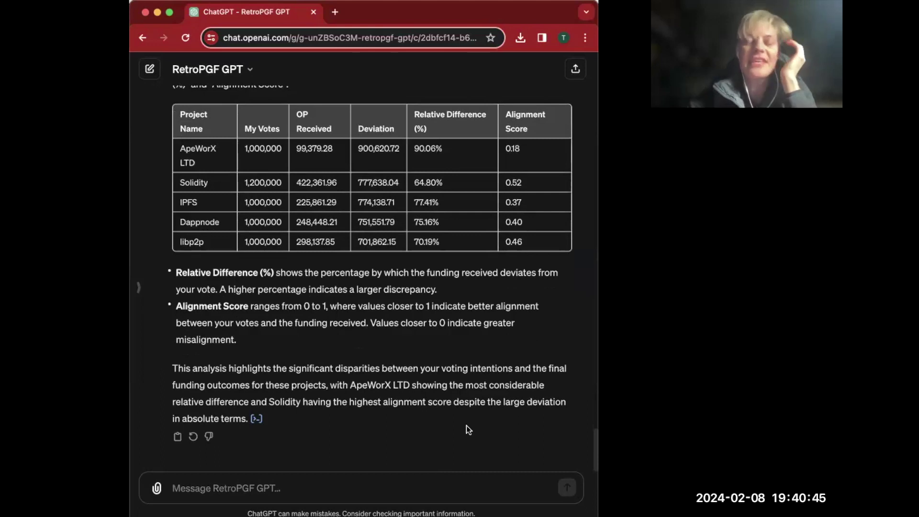
{"action": "scroll", "coordinate": [467, 426], "scroll_direction": "up", "scroll_amount": 7}
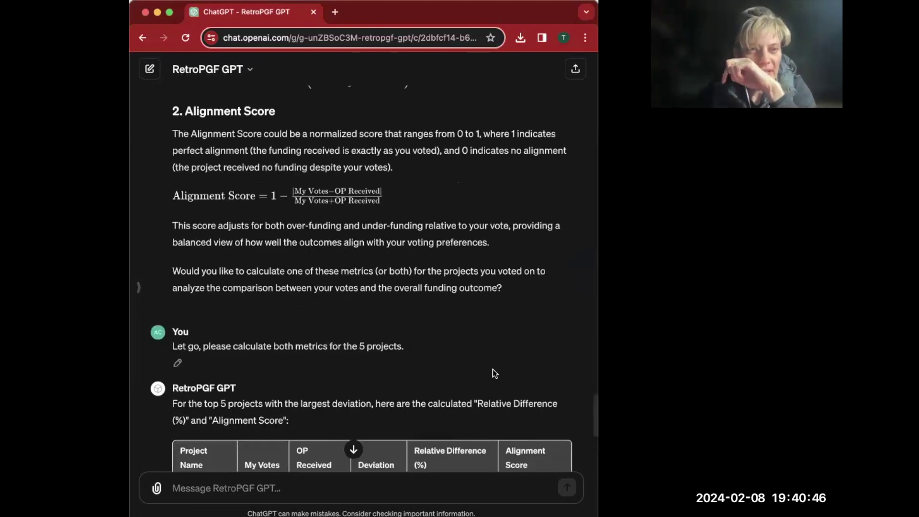
{"action": "scroll", "coordinate": [478, 327], "scroll_direction": "up", "scroll_amount": 1}
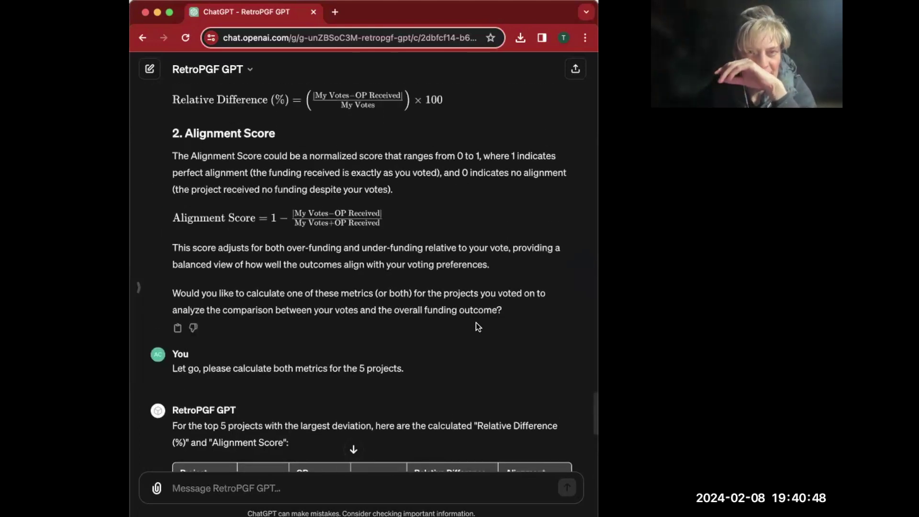
{"action": "scroll", "coordinate": [472, 318], "scroll_direction": "down", "scroll_amount": 7}
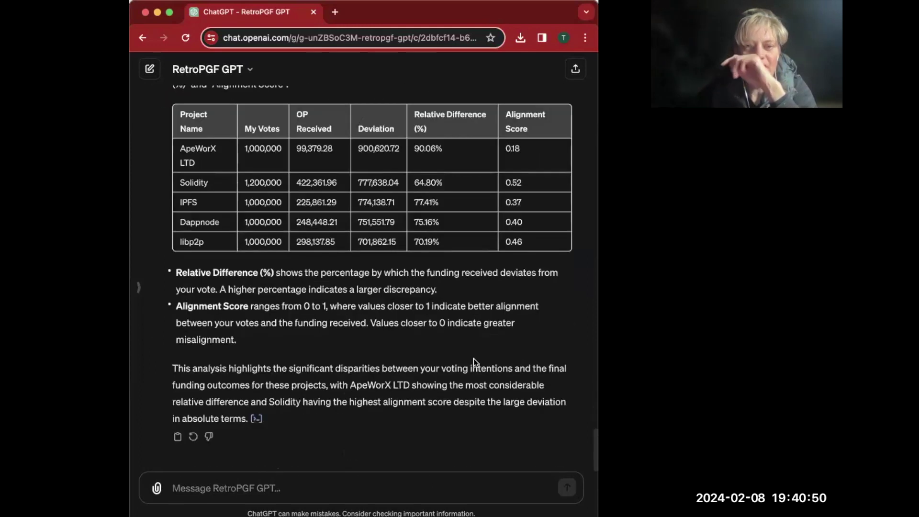
Send the question "Can you give me a chart showing the alignment score across a random set of 20 projects in 'my favorite projects' list".
{"action": "left_click", "coordinate": [401, 480]}
{"action": "type", "text": "Can"}
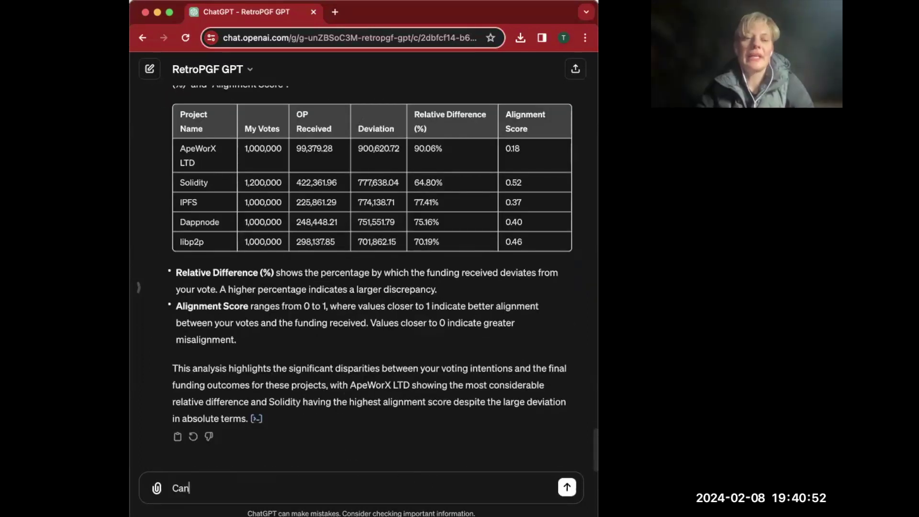
{"action": "type", "text": " you give me "}
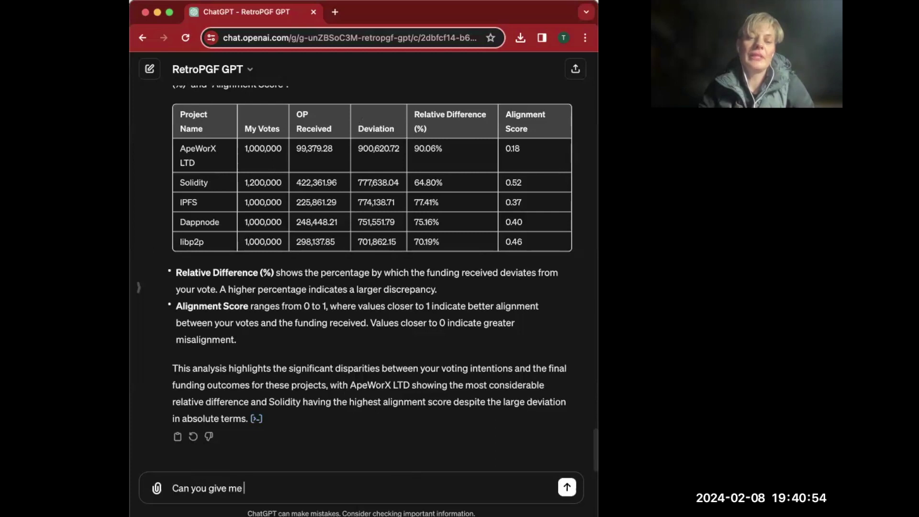
{"action": "type", "text": "a chart showing "}
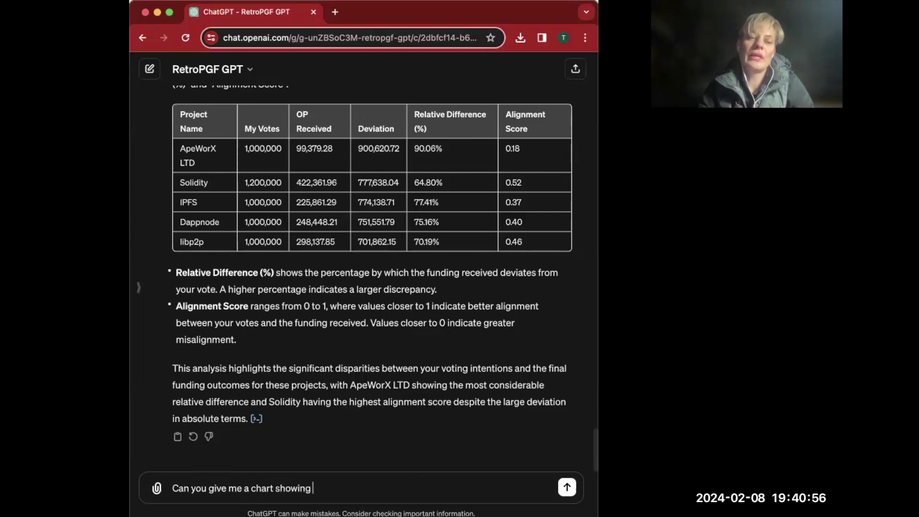
{"action": "type", "text": "the align"}
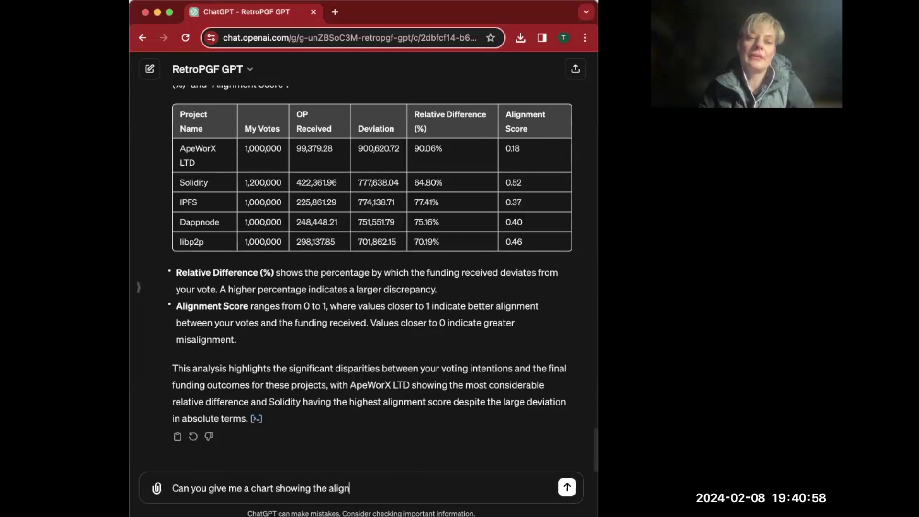
{"action": "type", "text": "ment score ac"}
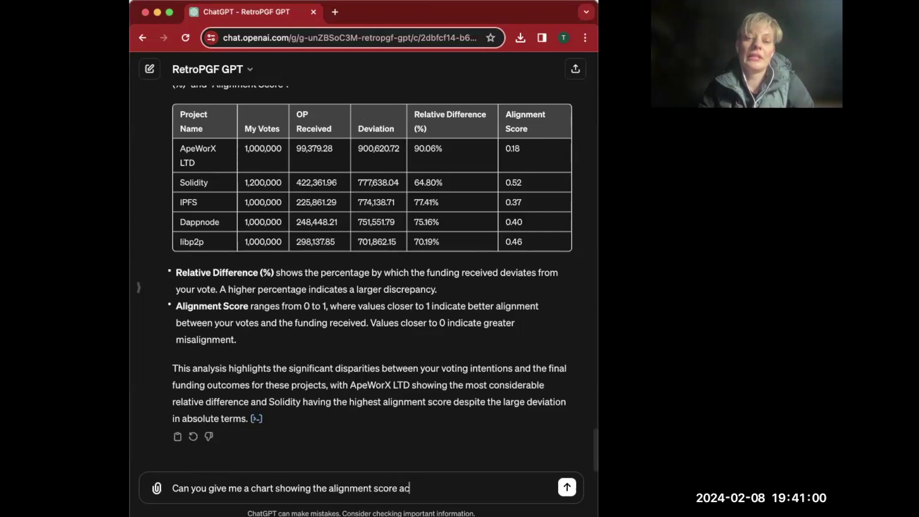
{"action": "type", "text": "ross the"}
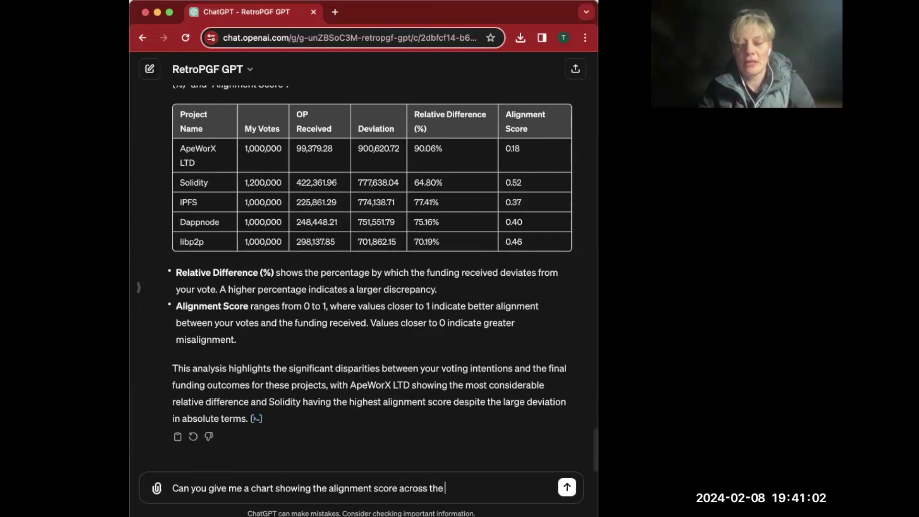
{"action": "key", "text": "BackSpace"}
{"action": "key", "text": "BackSpace"}
{"action": "key", "text": "BackSpace"}
{"action": "type", "text": "a "}
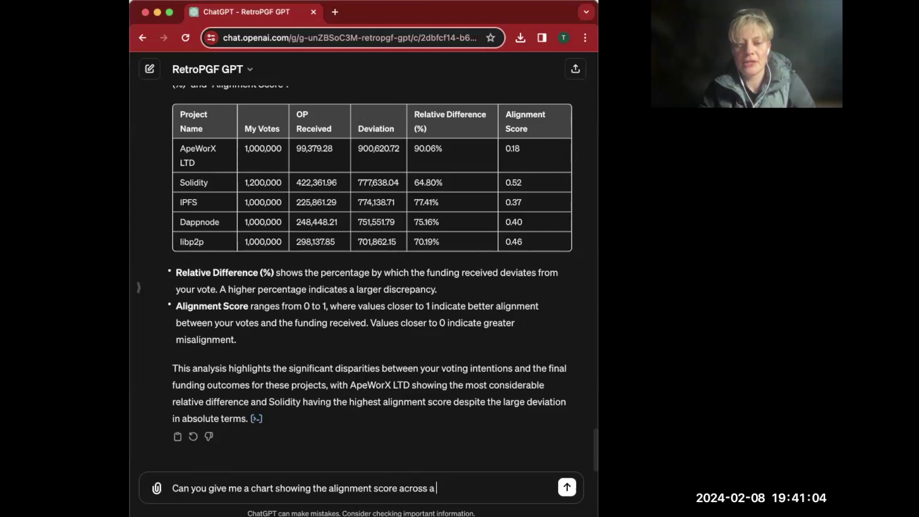
{"action": "type", "text": "random set of"}
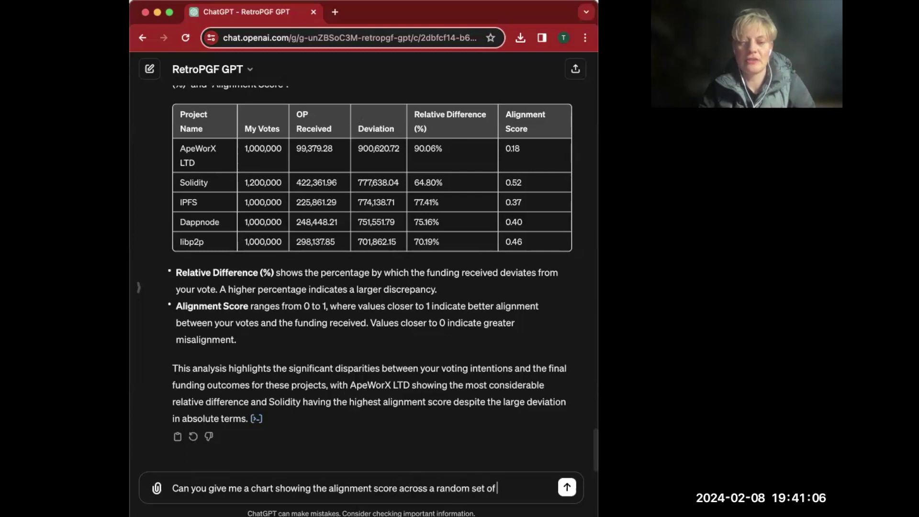
{"action": "type", "text": " 20 proje"}
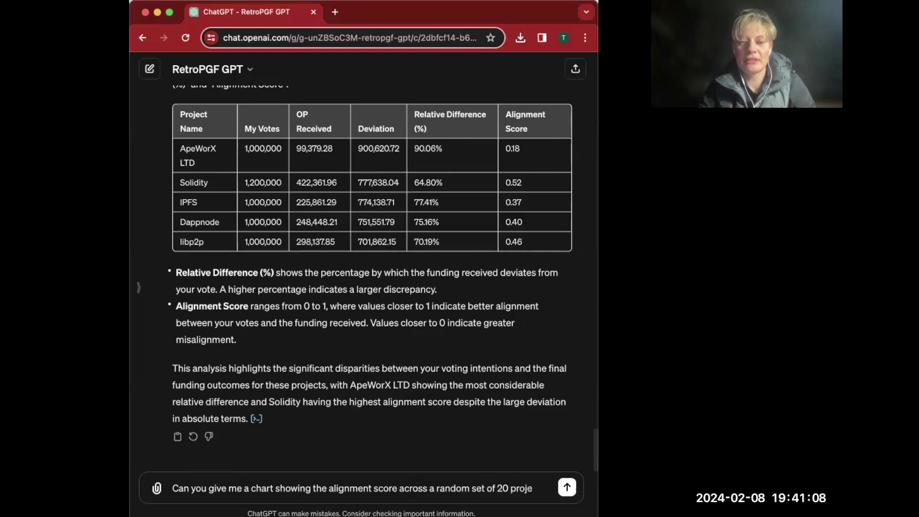
{"action": "type", "text": "cts i"}
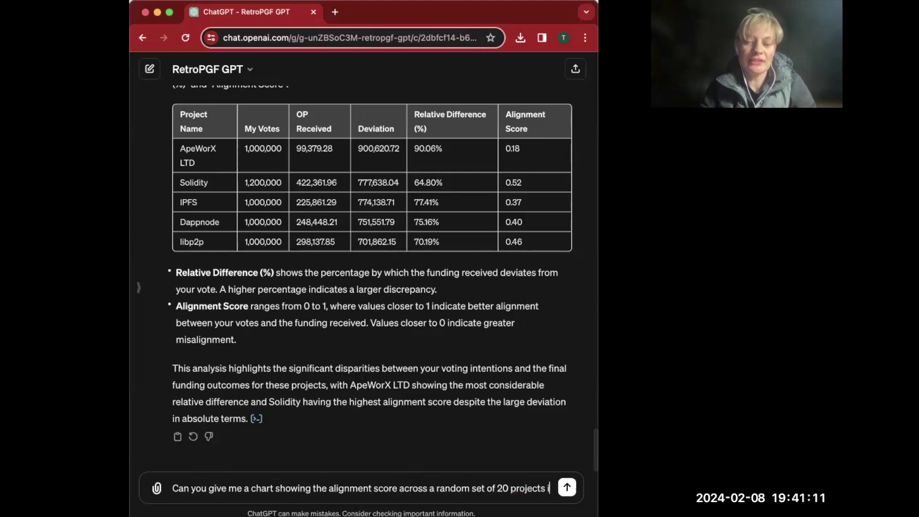
{"action": "type", "text": "n my"}
{"action": "key", "text": "BackSpace"}
{"action": "type", "text": "\"my "}
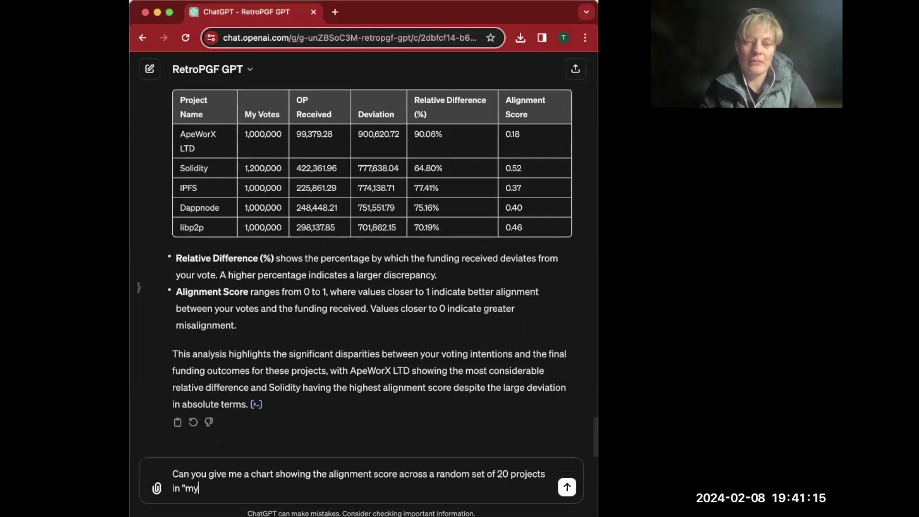
{"action": "type", "text": "favo"}
{"action": "type", "text": "rite proj"}
{"action": "type", "text": "ecst"}
{"action": "type", "text": "\" list"}
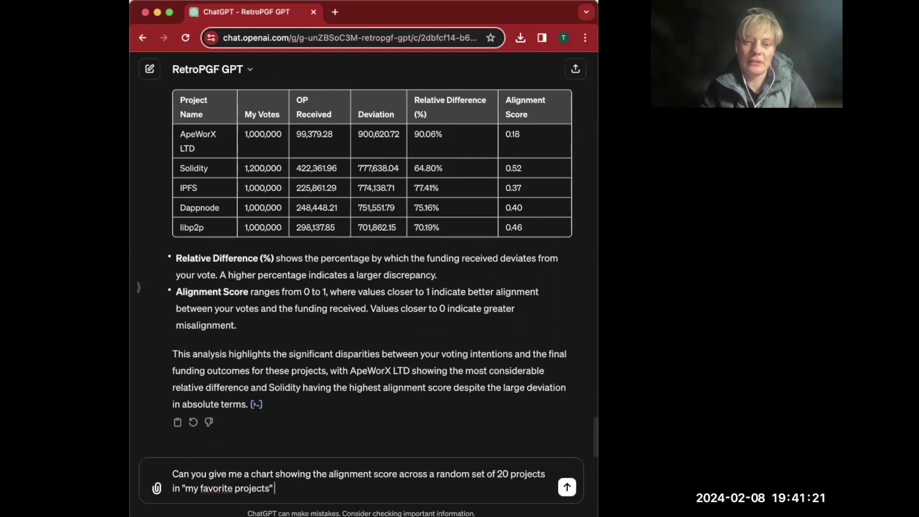
{"action": "key", "text": "Return"}
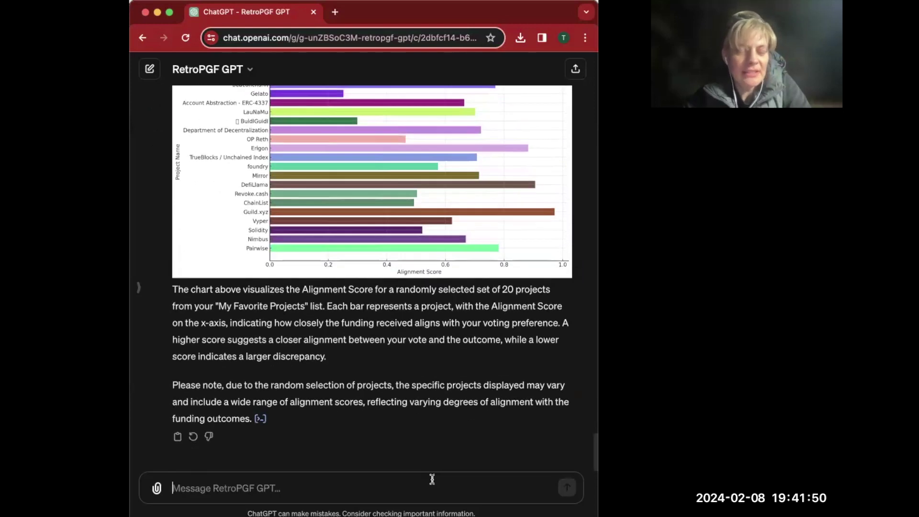
{"action": "scroll", "coordinate": [464, 375], "scroll_direction": "up", "scroll_amount": 3}
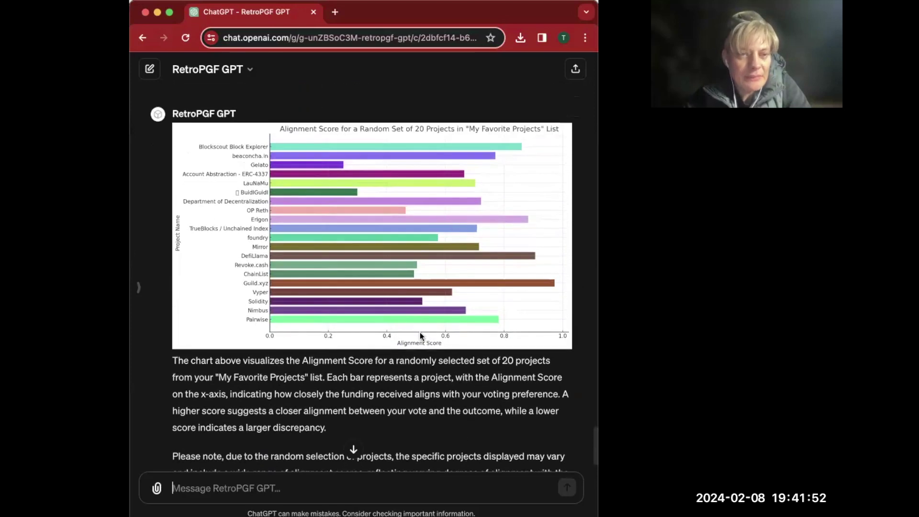